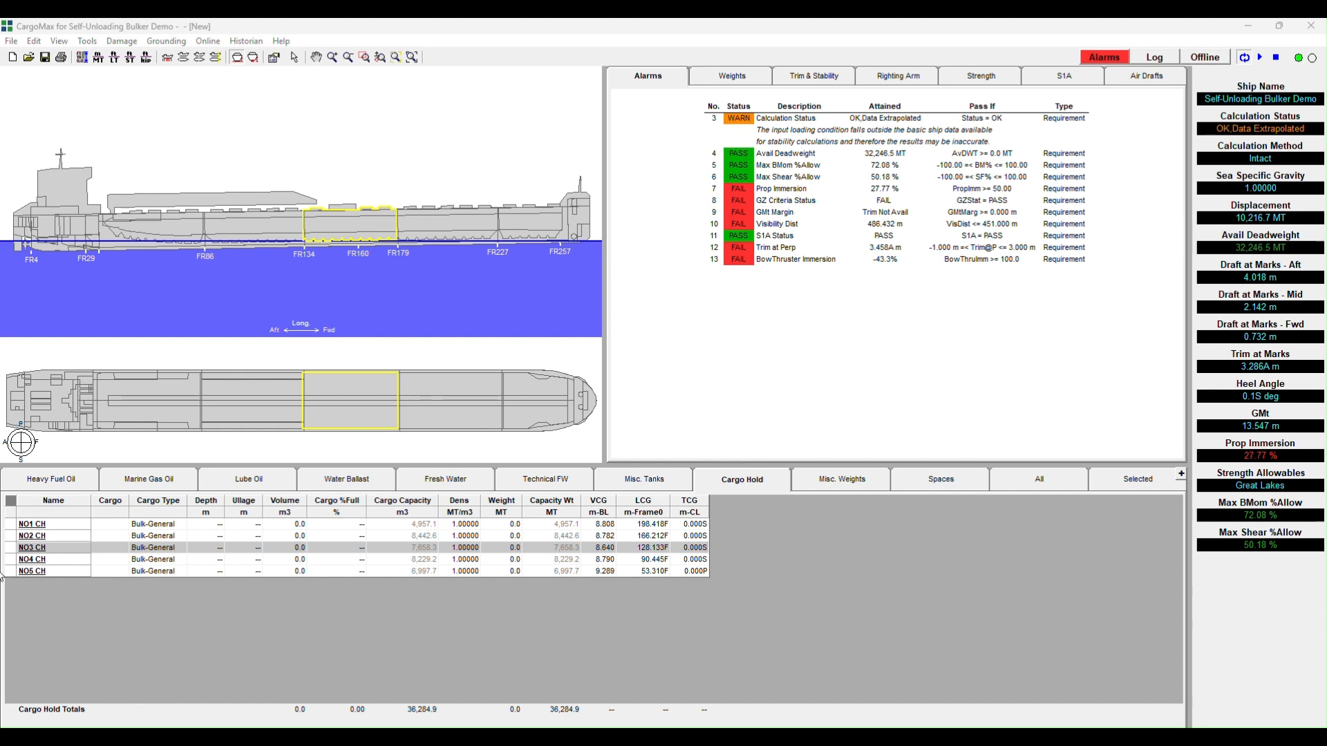
Open the detailed bulk pile sequence for cargo hold NO3 CH and add four drop sequences.
{"action": "left_click", "coordinate": [39, 546]}
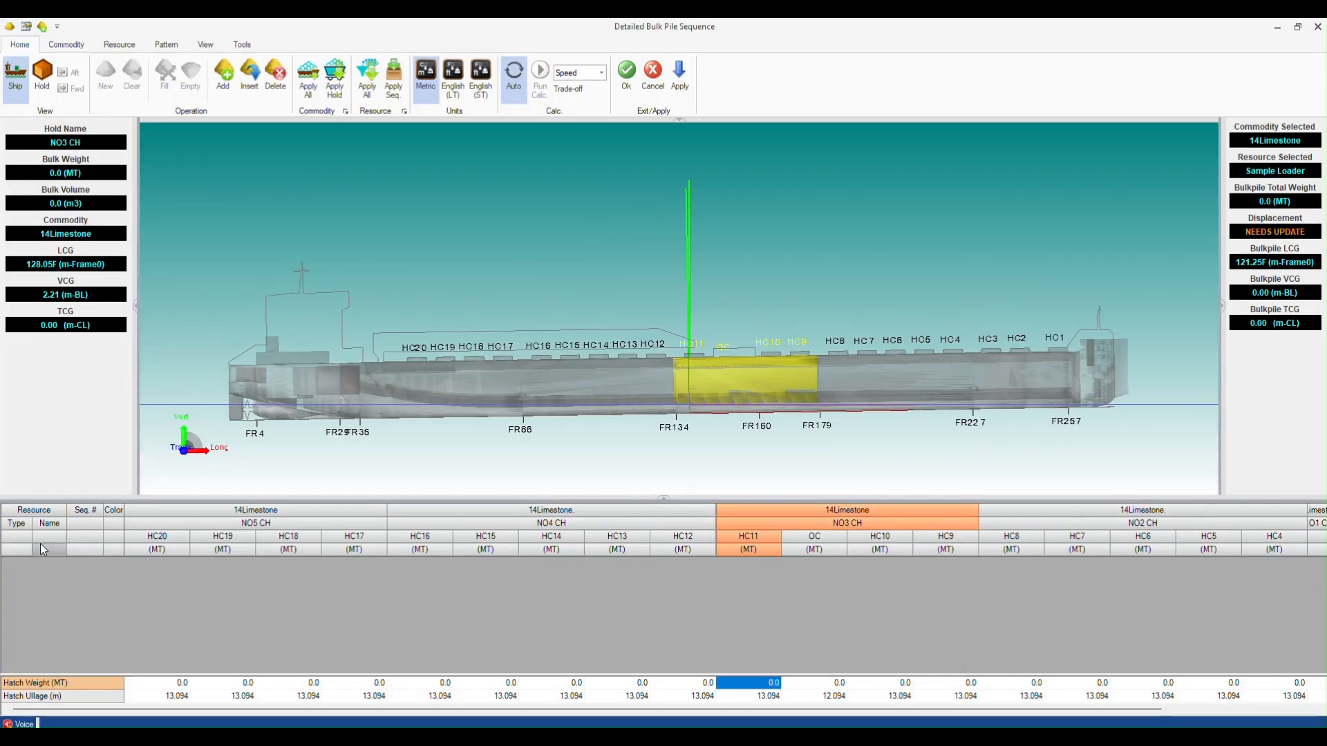
{"action": "left_click", "coordinate": [231, 74]}
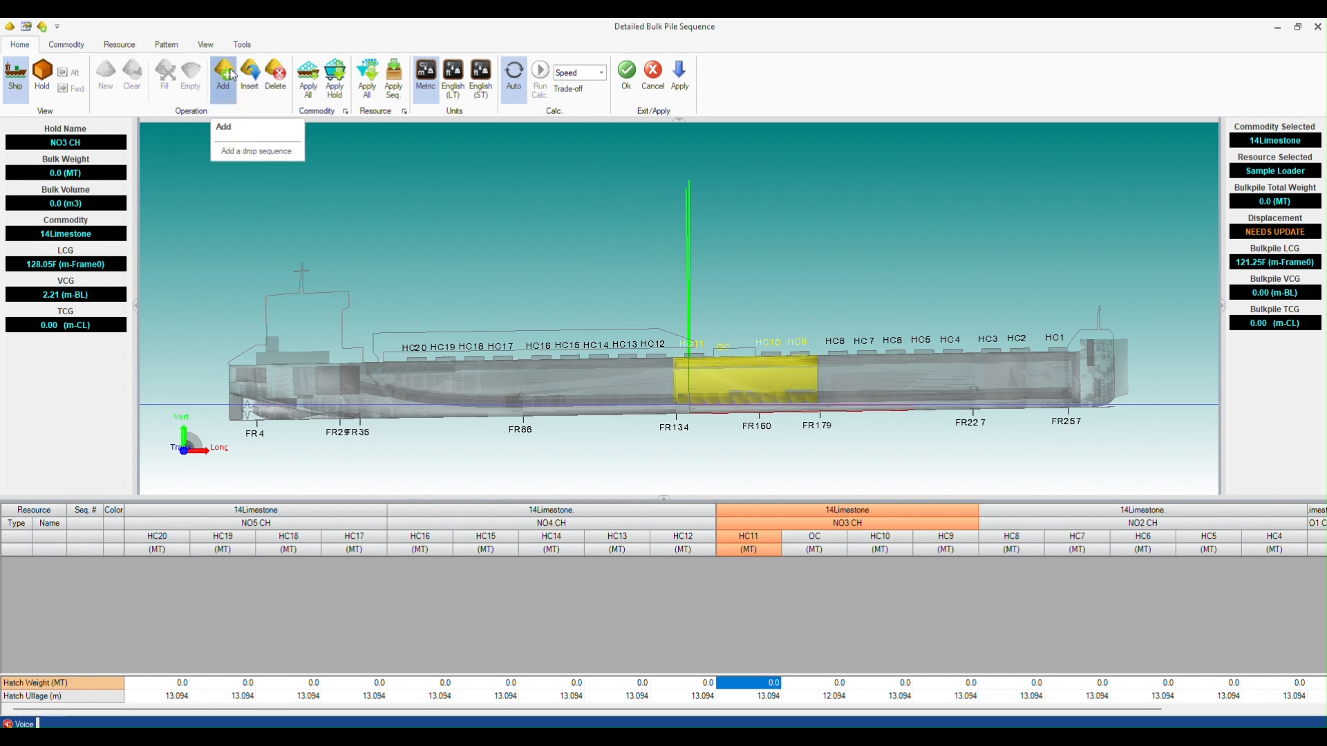
{"action": "left_click", "coordinate": [232, 75]}
{"action": "left_click", "coordinate": [231, 75]}
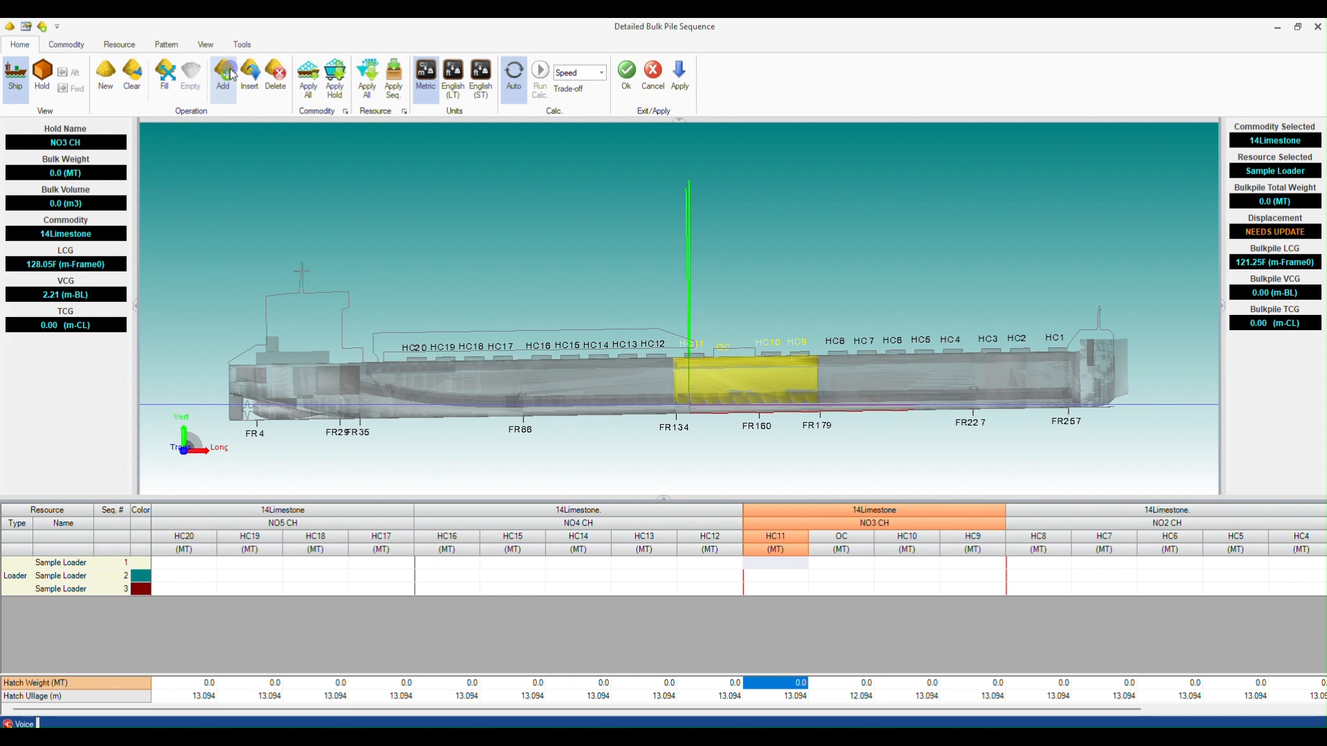
{"action": "left_click", "coordinate": [231, 75]}
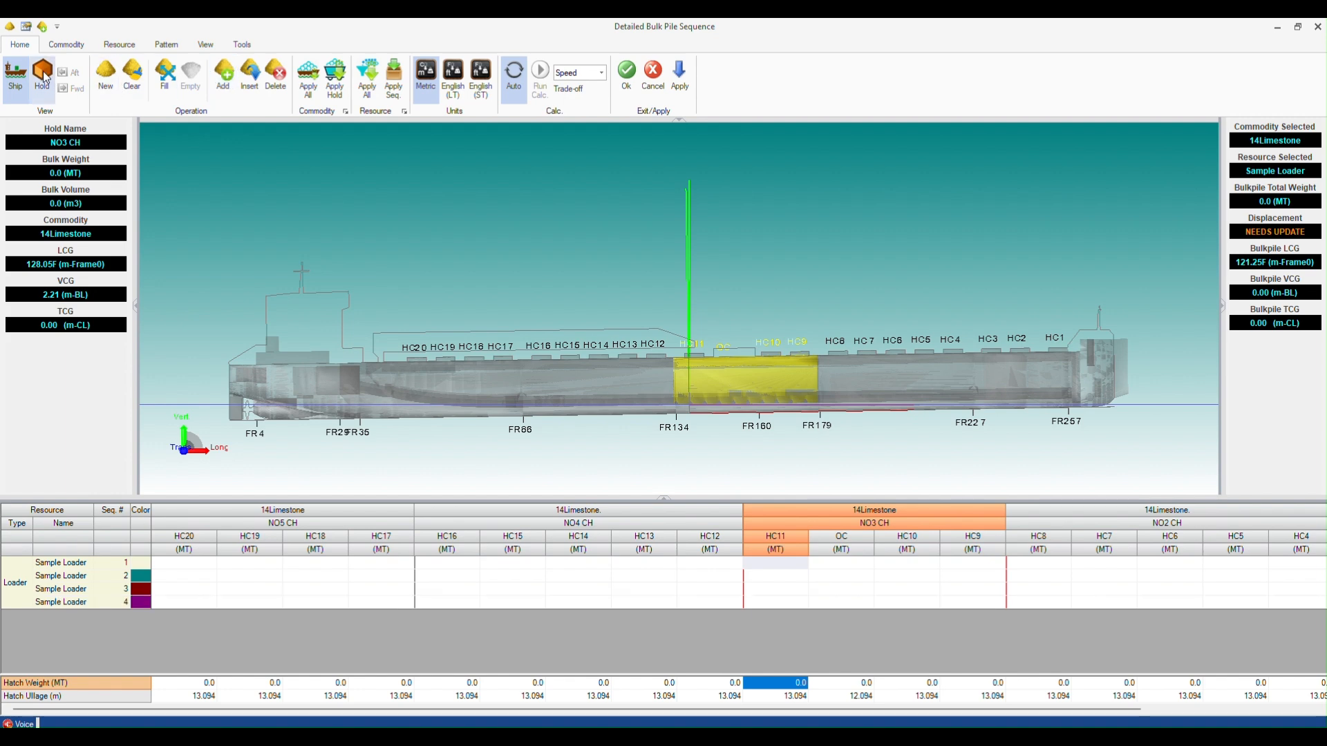
Switch to the single-hold view and apply the 14Limestone commodity to all holds.
{"action": "left_click", "coordinate": [43, 75]}
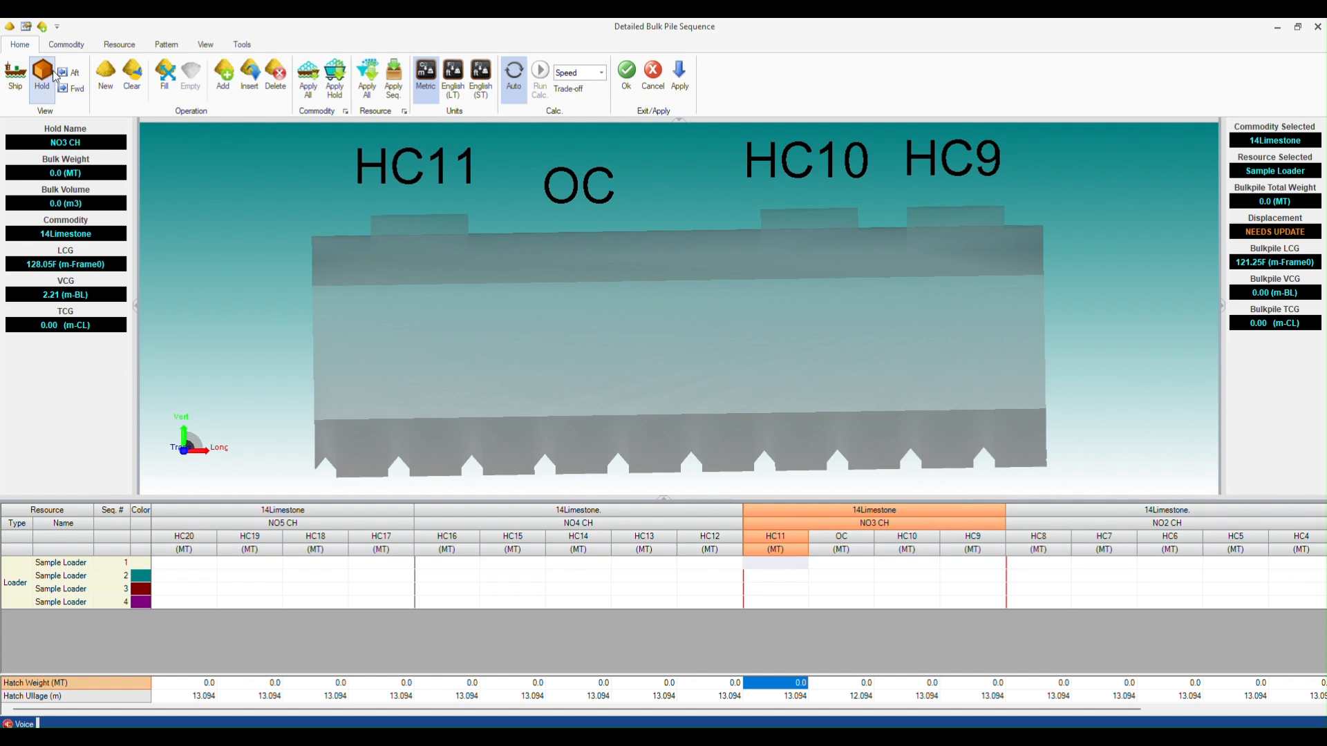
{"action": "left_click", "coordinate": [76, 47]}
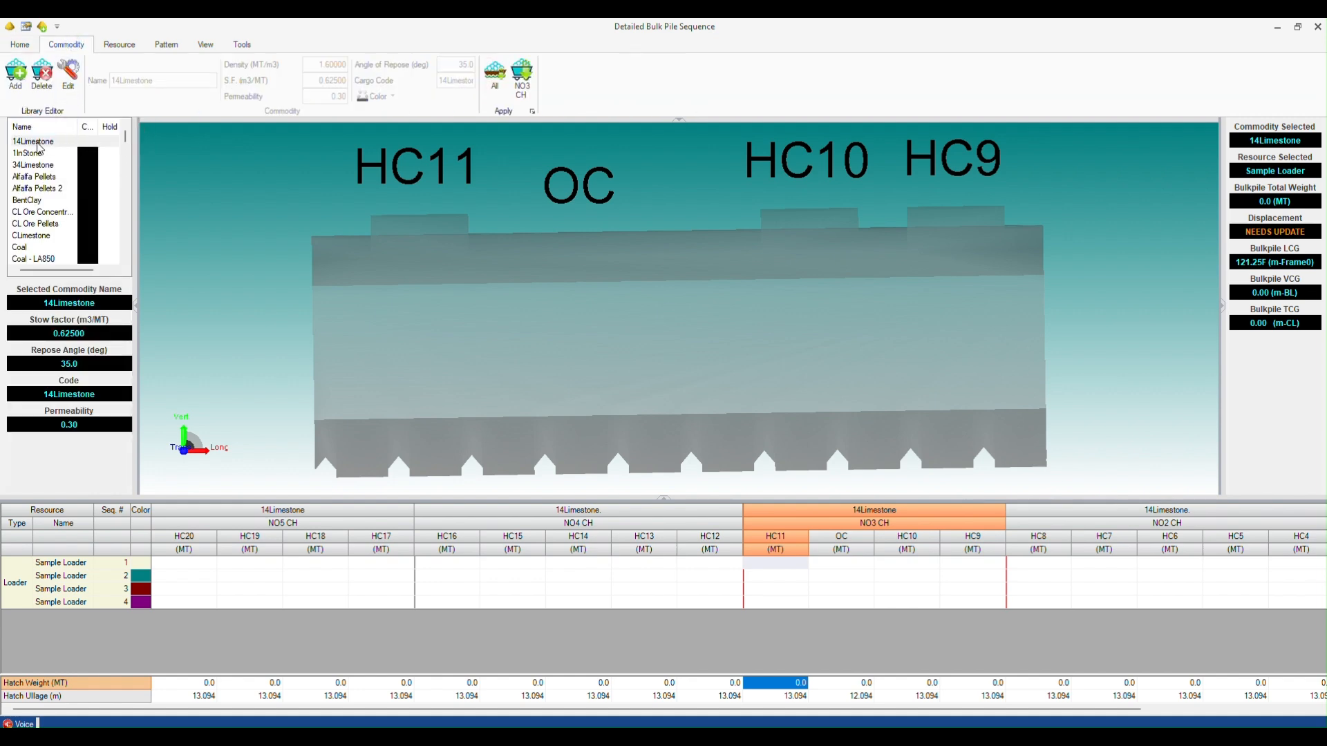
{"action": "left_click", "coordinate": [32, 143]}
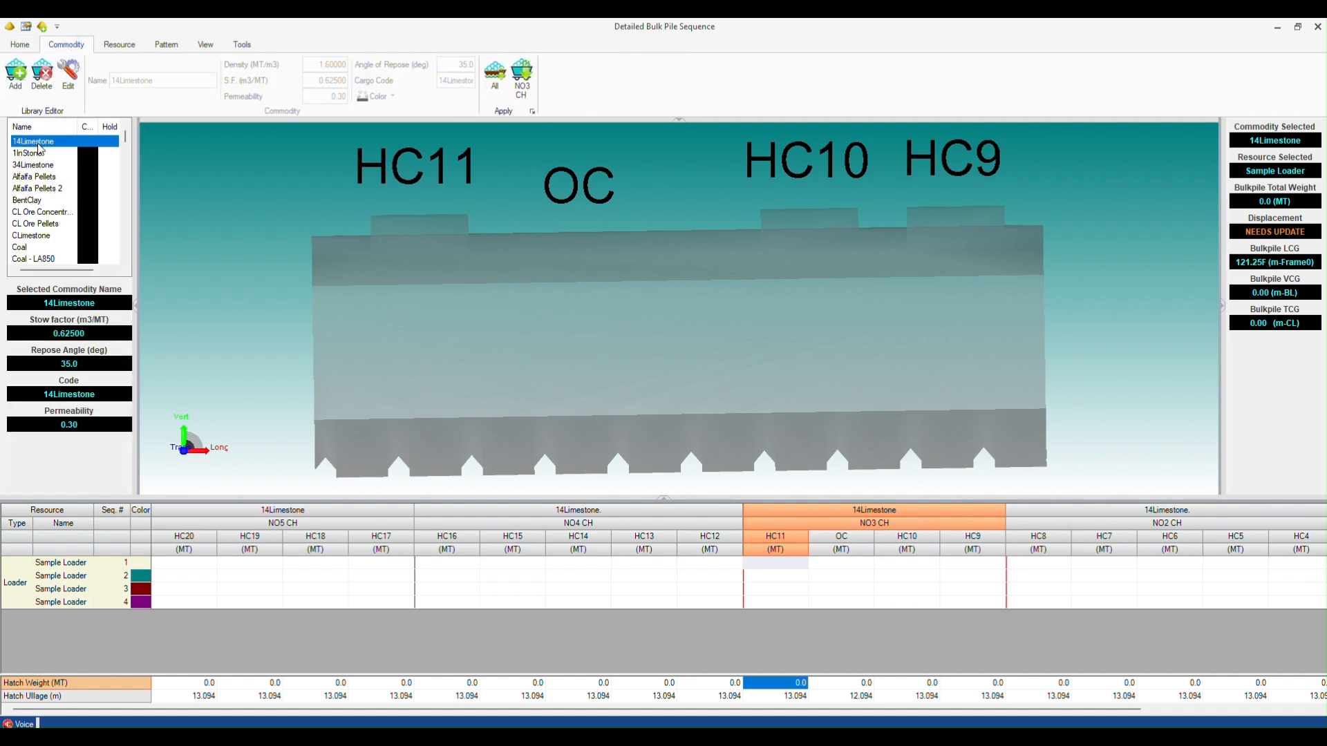
{"action": "left_click", "coordinate": [499, 79]}
Examine the loader width and loader movement settings of the Sample Loader resource, leaving its editor without saving.
{"action": "left_click", "coordinate": [123, 46]}
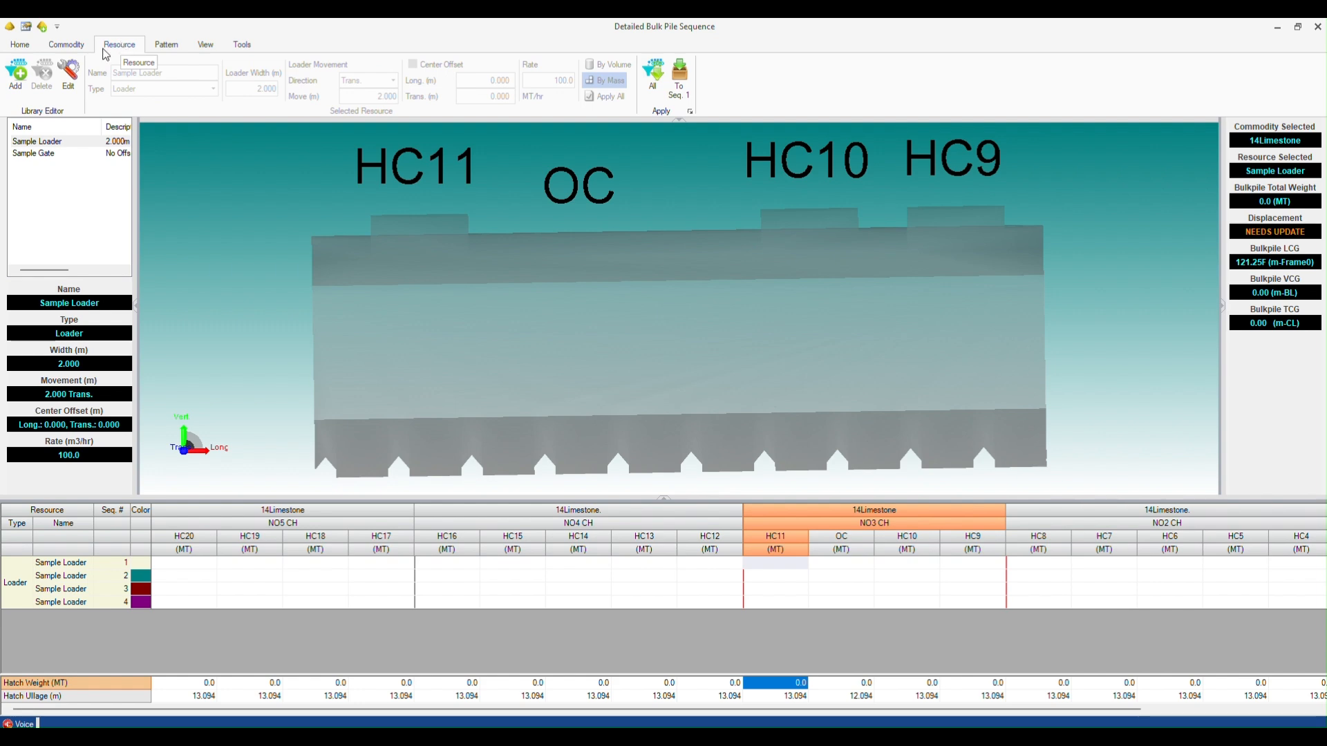
{"action": "left_click", "coordinate": [40, 143]}
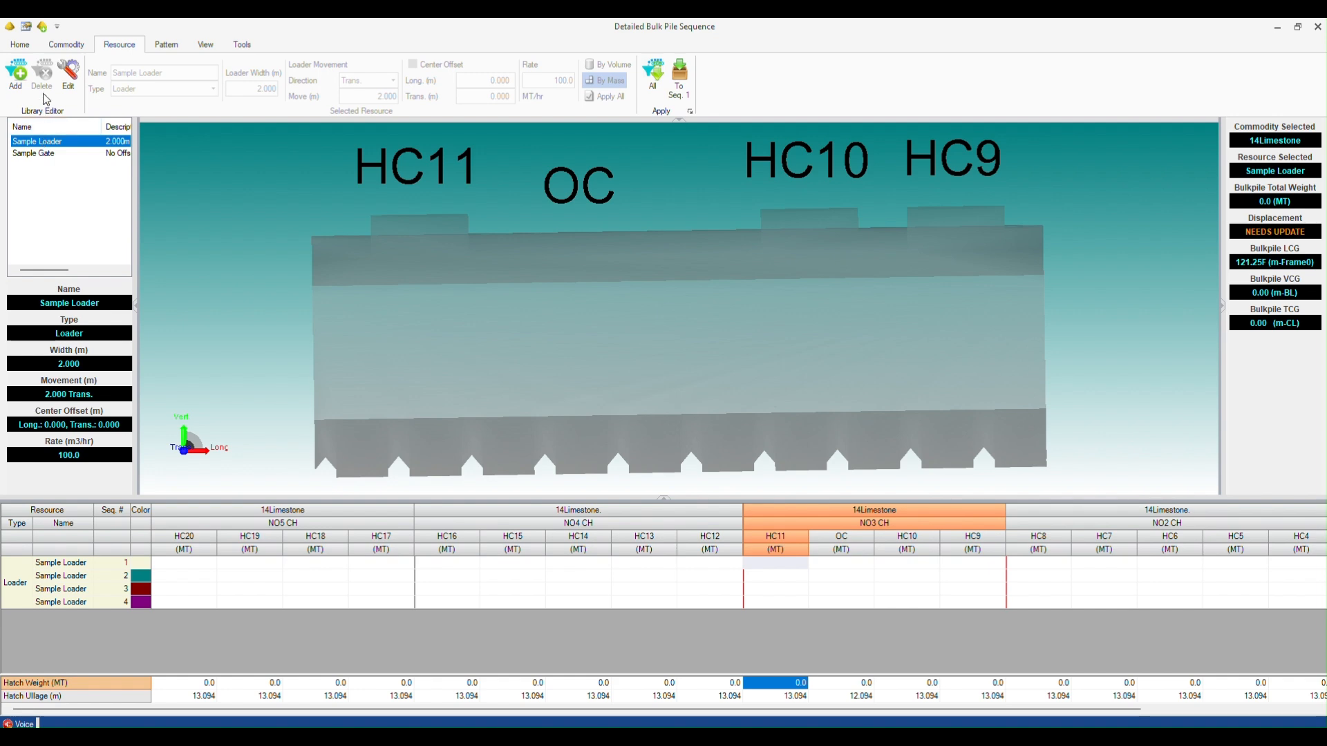
{"action": "left_click", "coordinate": [68, 74]}
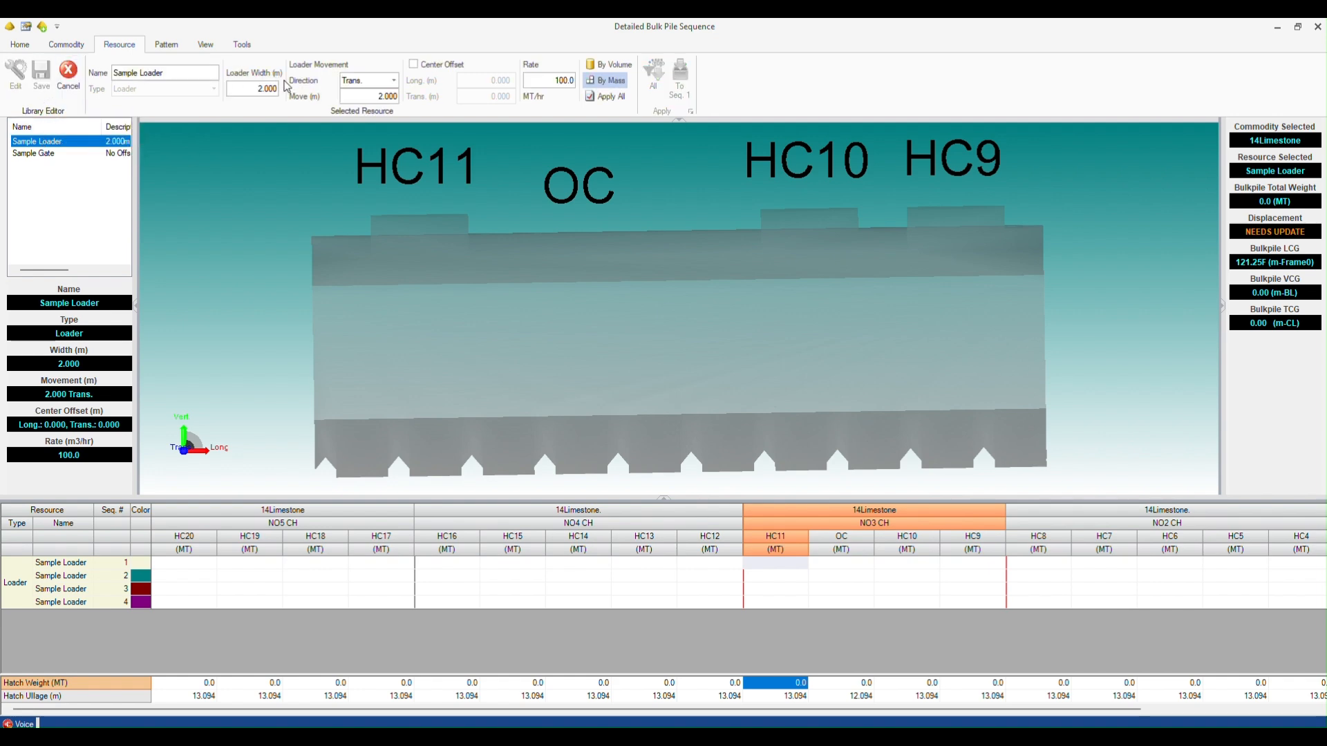
{"action": "left_click", "coordinate": [229, 63]}
{"action": "left_click", "coordinate": [251, 62]}
{"action": "left_click", "coordinate": [271, 61]}
{"action": "left_click", "coordinate": [263, 103]}
{"action": "left_click", "coordinate": [290, 57]}
{"action": "left_click", "coordinate": [326, 57]}
{"action": "left_click", "coordinate": [362, 54]}
{"action": "left_click", "coordinate": [403, 98]}
{"action": "left_click", "coordinate": [69, 71]}
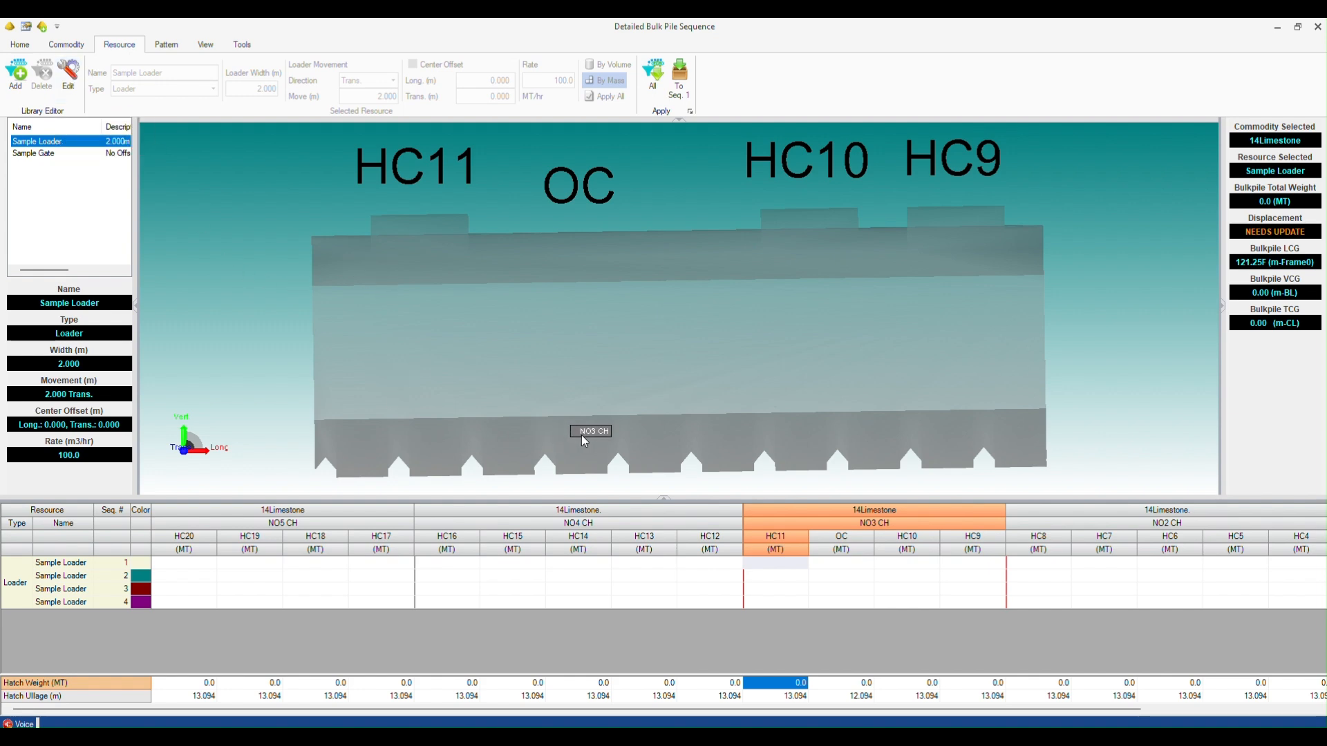
Load 5,000 MT through hatch HC15 of hold NO4 CH in sequence 1 and inspect the resulting pile.
{"action": "left_click", "coordinate": [515, 565]}
{"action": "type", "text": "5,00"}
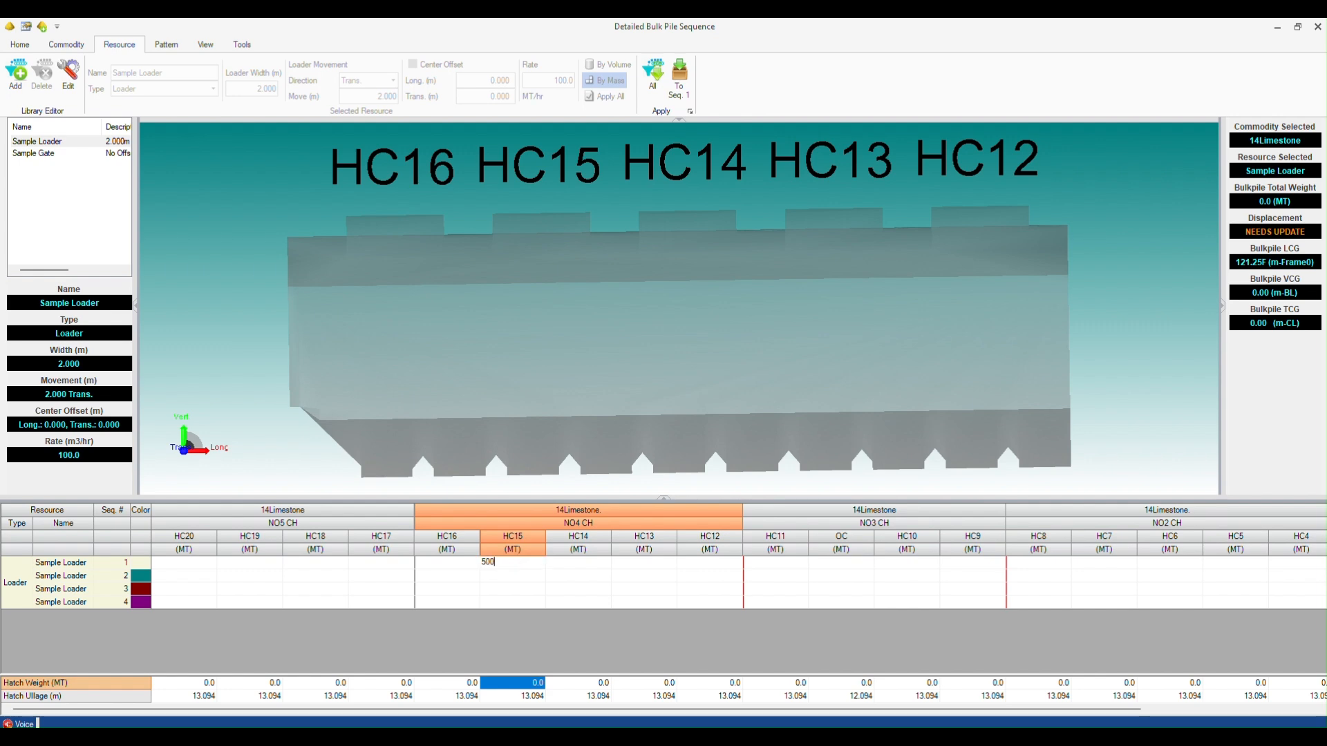
{"action": "type", "text": "0"}
{"action": "key", "text": "Return"}
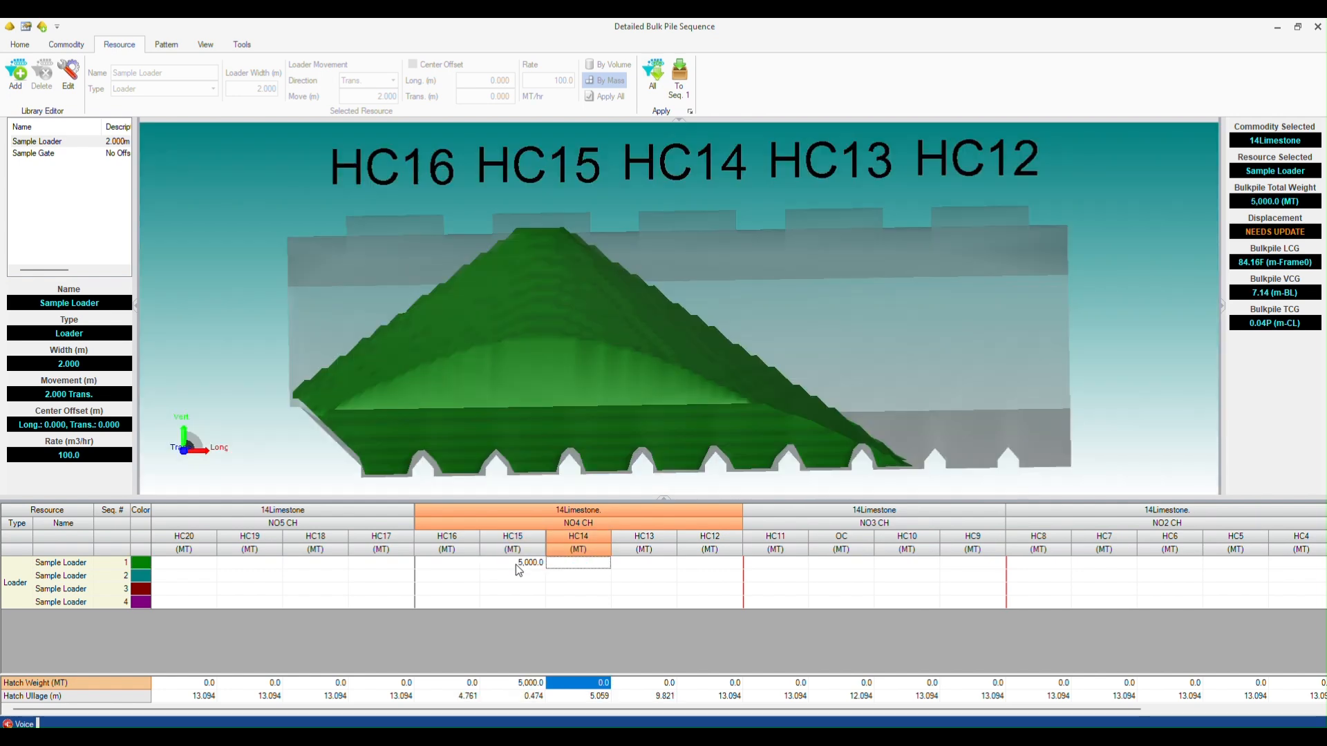
{"action": "left_click_drag", "start_coordinate": [587, 284], "coordinate": [526, 287]}
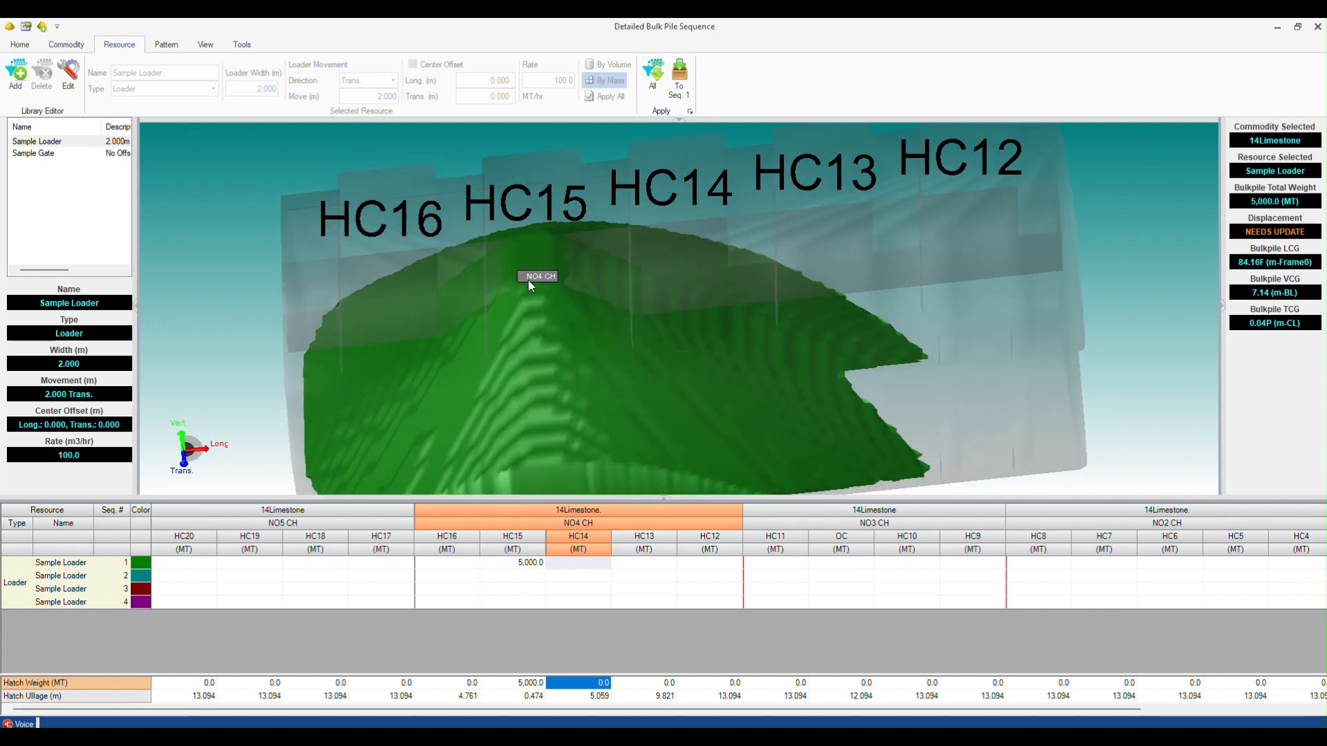
{"action": "left_click_drag", "start_coordinate": [513, 329], "coordinate": [514, 305]}
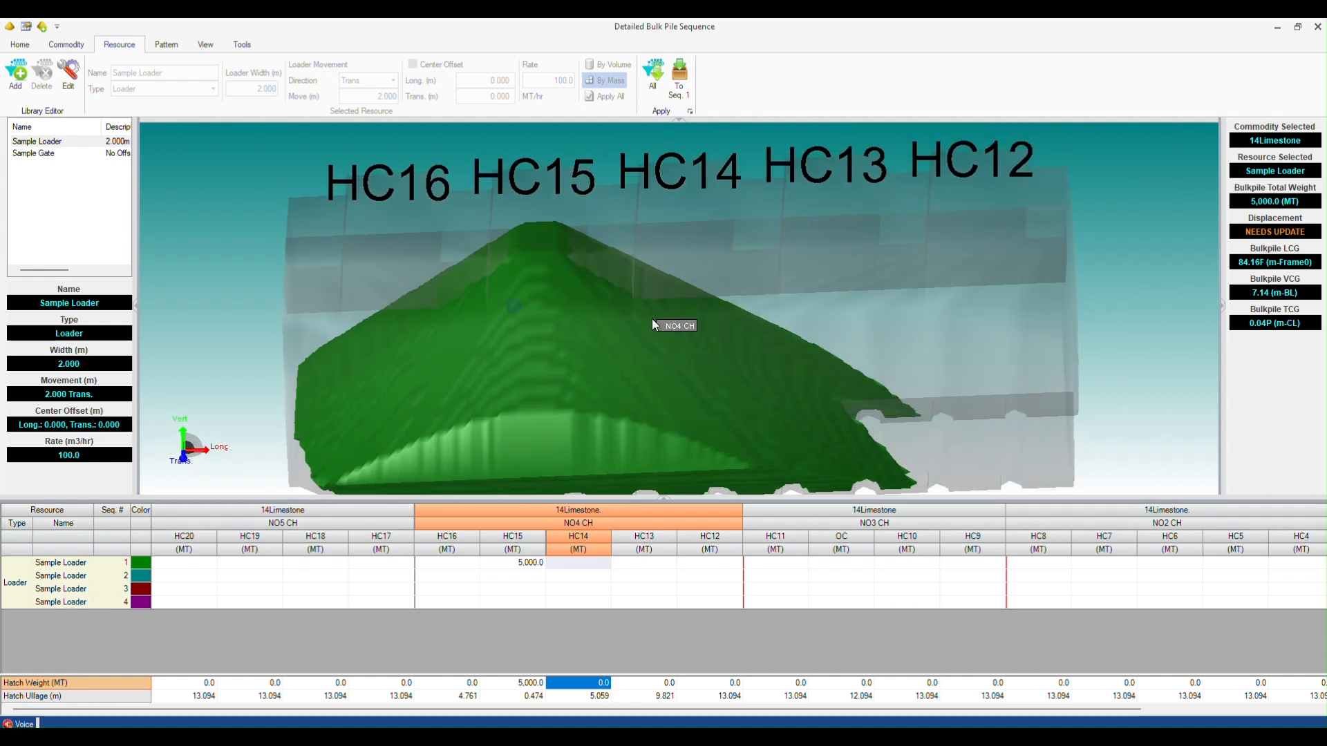
{"action": "left_click_drag", "start_coordinate": [524, 275], "coordinate": [587, 220]}
{"action": "left_click_drag", "start_coordinate": [508, 346], "coordinate": [483, 305]}
{"action": "left_click_drag", "start_coordinate": [541, 348], "coordinate": [454, 258]}
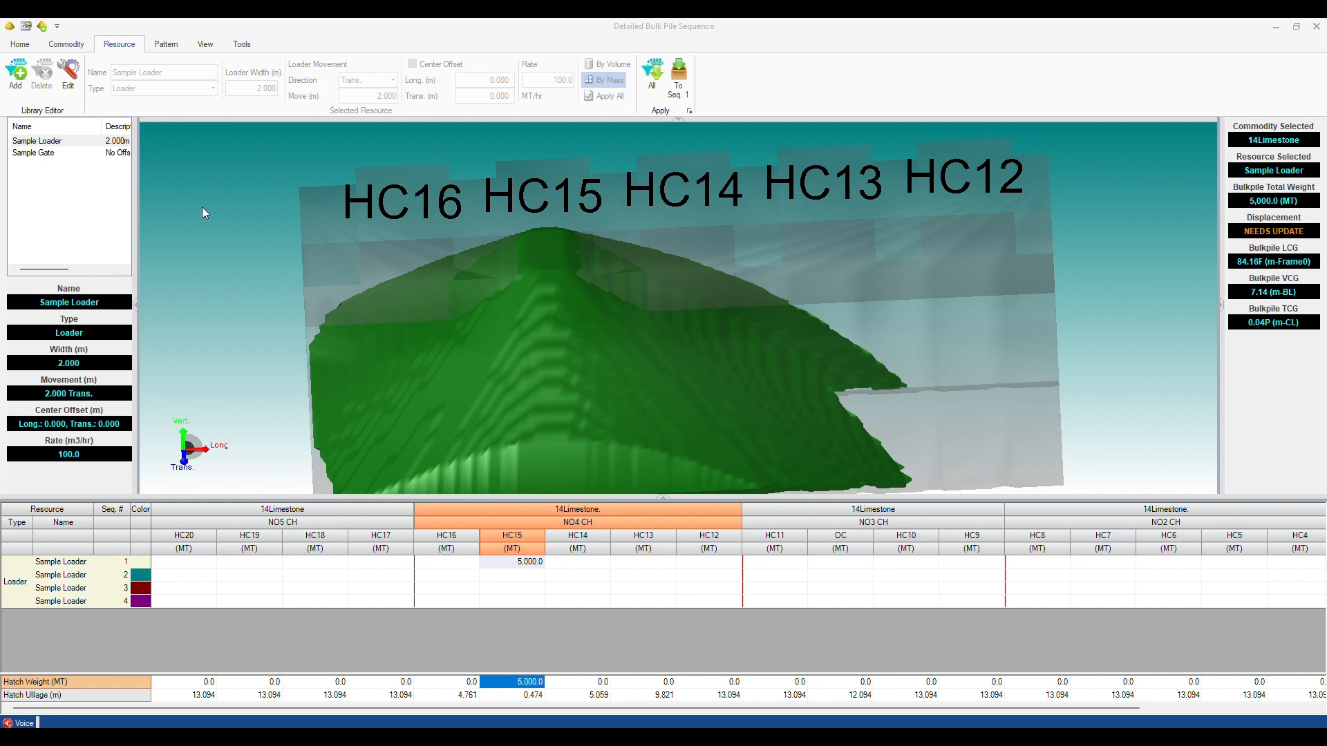
Create and save a loader resource named Sample Conveyor with a 2 m loader width and 20 m transverse movement.
{"action": "left_click", "coordinate": [20, 73]}
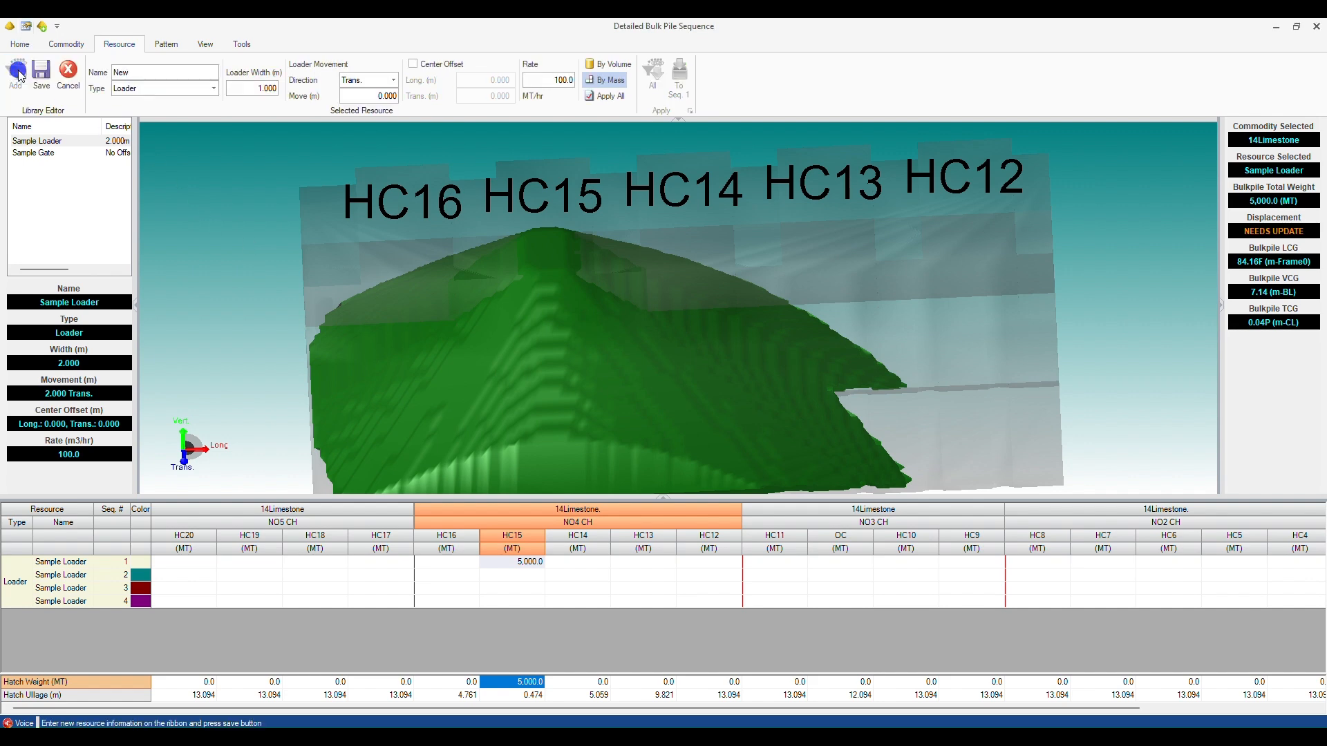
{"action": "double_click", "coordinate": [167, 71]}
{"action": "key", "text": "BackSpace"}
{"action": "type", "text": "Sample Conveyor"}
{"action": "left_click", "coordinate": [266, 88]}
{"action": "type", "text": "2"}
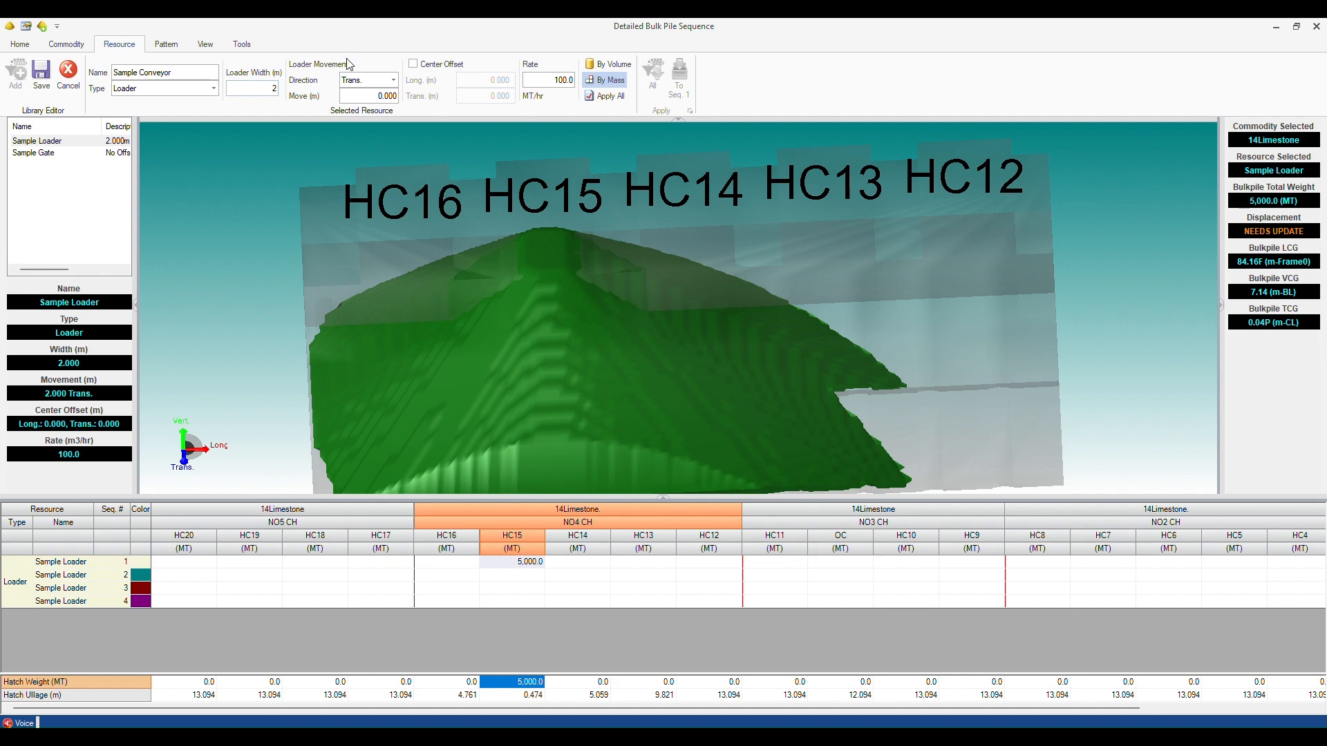
{"action": "left_click", "coordinate": [387, 96]}
{"action": "type", "text": "20"}
{"action": "left_click", "coordinate": [43, 74]}
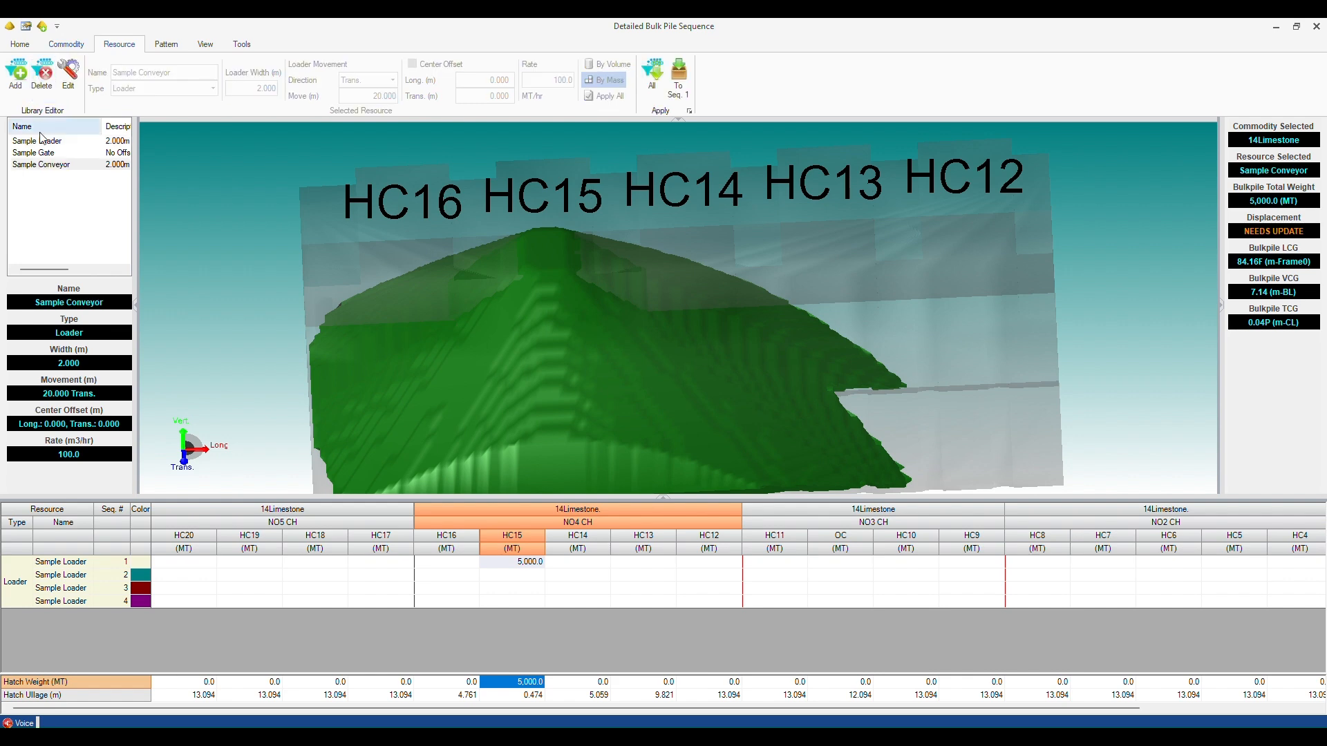
Assign Sample Conveyor to sequence 2, load 5,000 MT through hatch HC18 of hold NO5 CH, and inspect the pile.
{"action": "left_click", "coordinate": [85, 575]}
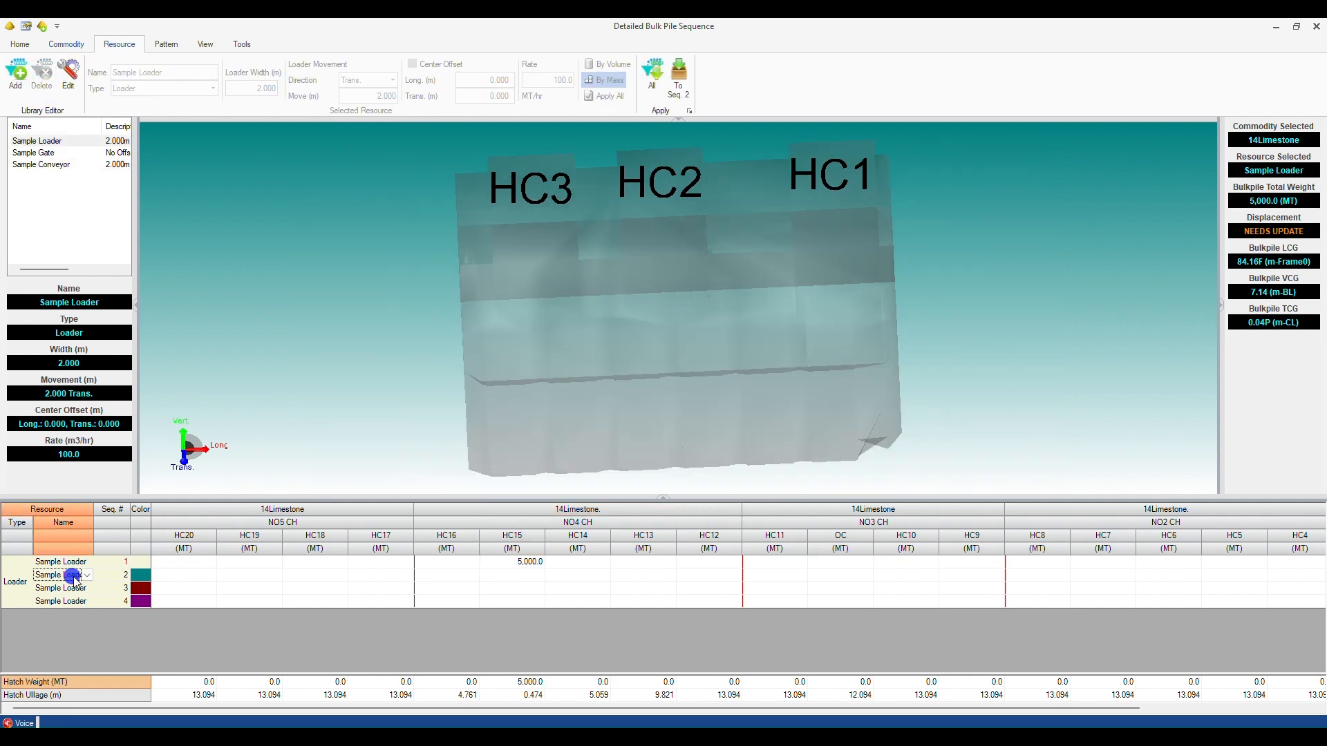
{"action": "left_click", "coordinate": [88, 576]}
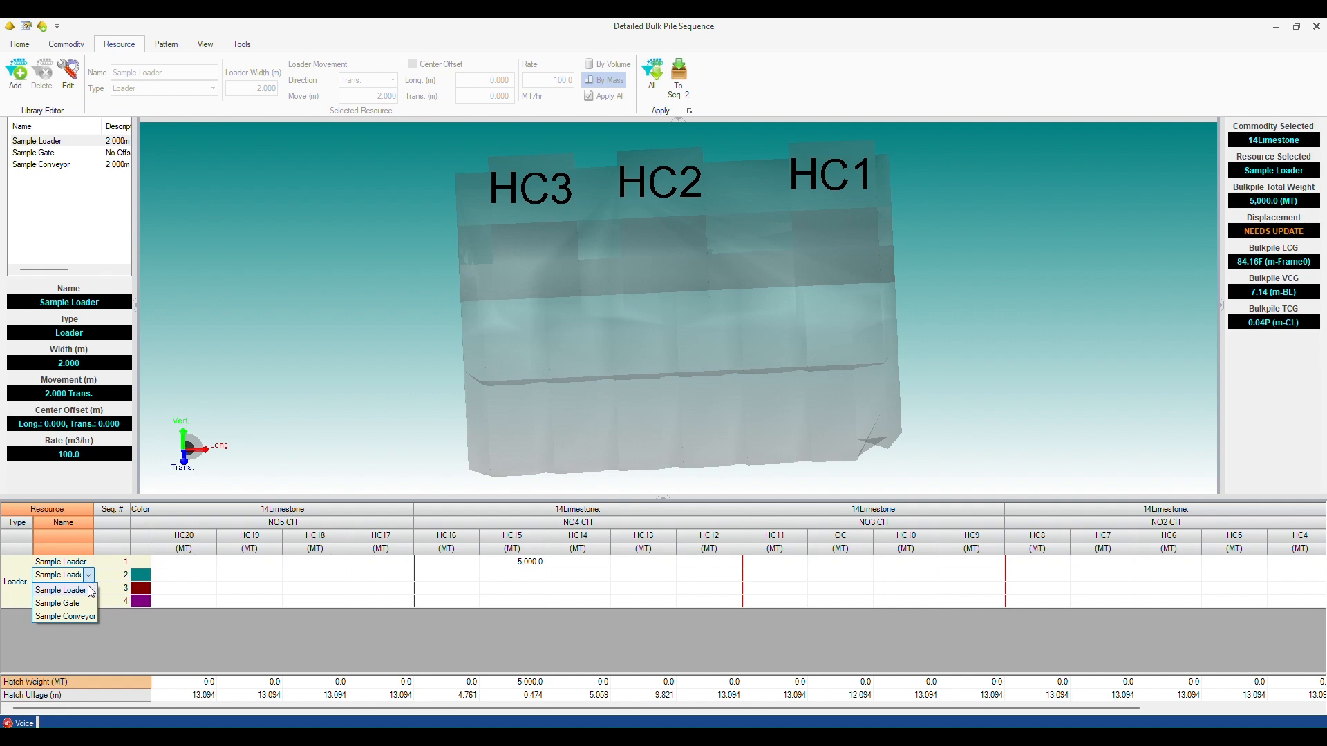
{"action": "left_click", "coordinate": [83, 617]}
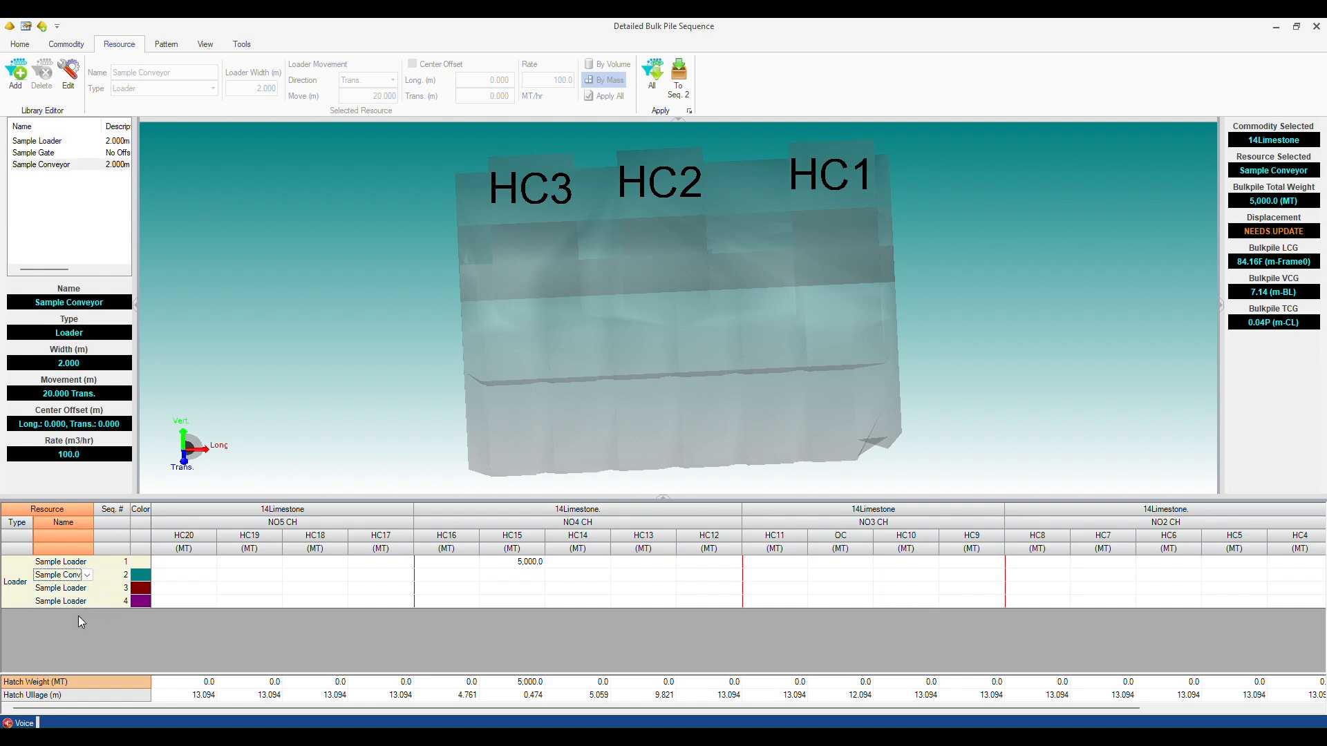
{"action": "left_click", "coordinate": [316, 576]}
{"action": "type", "text": "5000"}
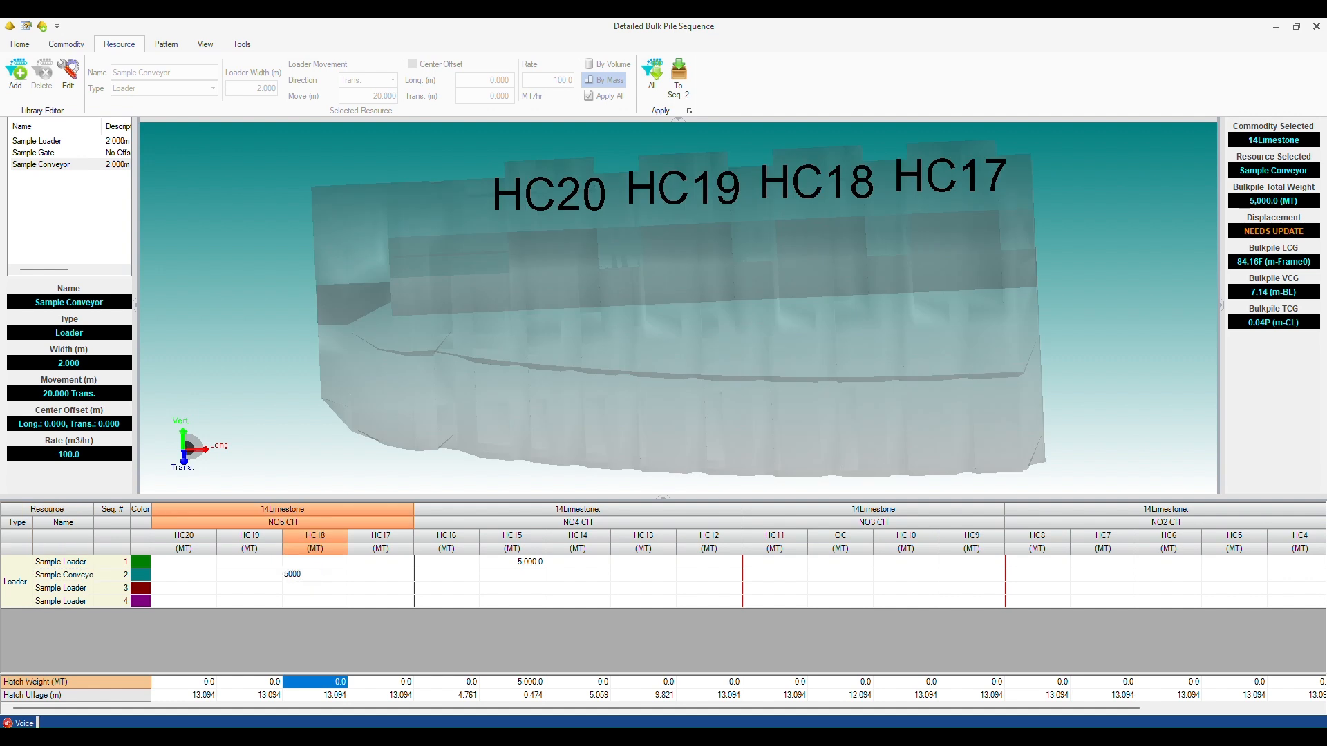
{"action": "key", "text": "Tab"}
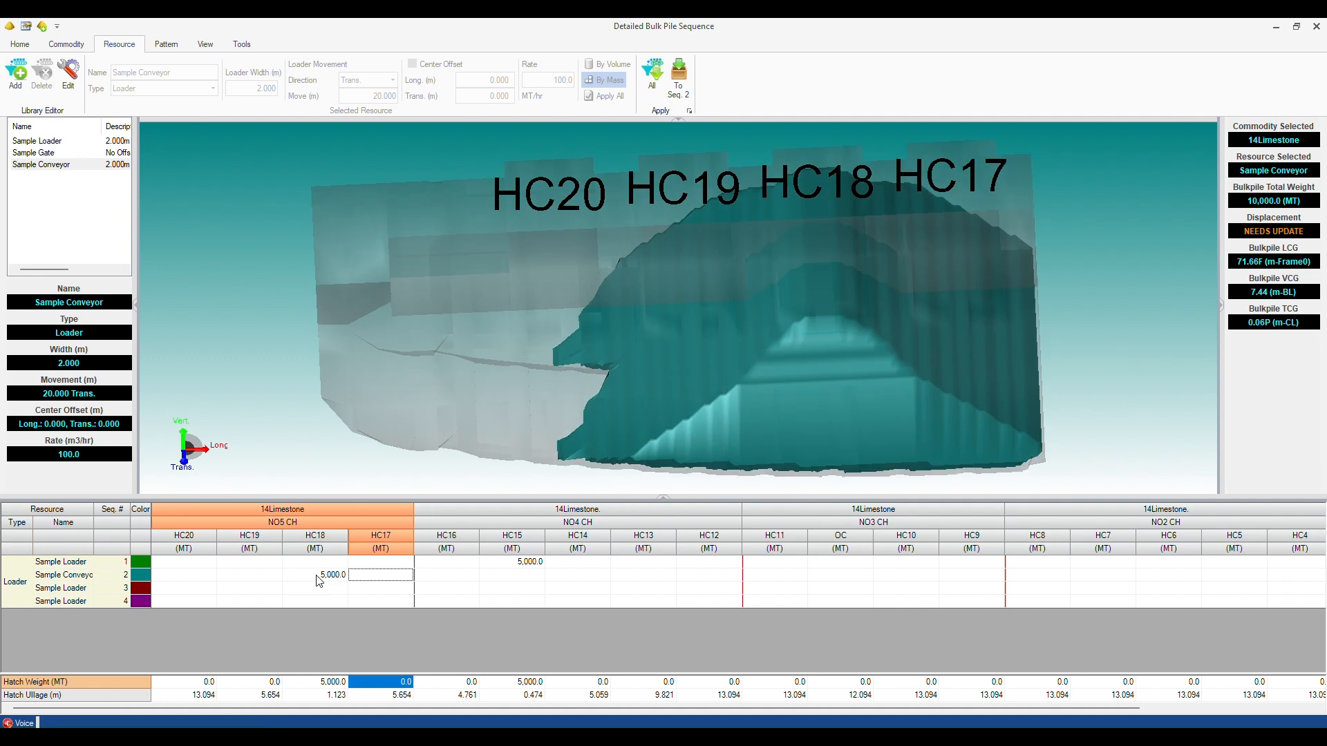
{"action": "mouse_move", "coordinate": [815, 286]}
{"action": "left_mouse_down"}
{"action": "mouse_move", "coordinate": [814, 325]}
{"action": "mouse_move", "coordinate": [811, 278]}
{"action": "mouse_move", "coordinate": [808, 304]}
{"action": "left_mouse_up"}
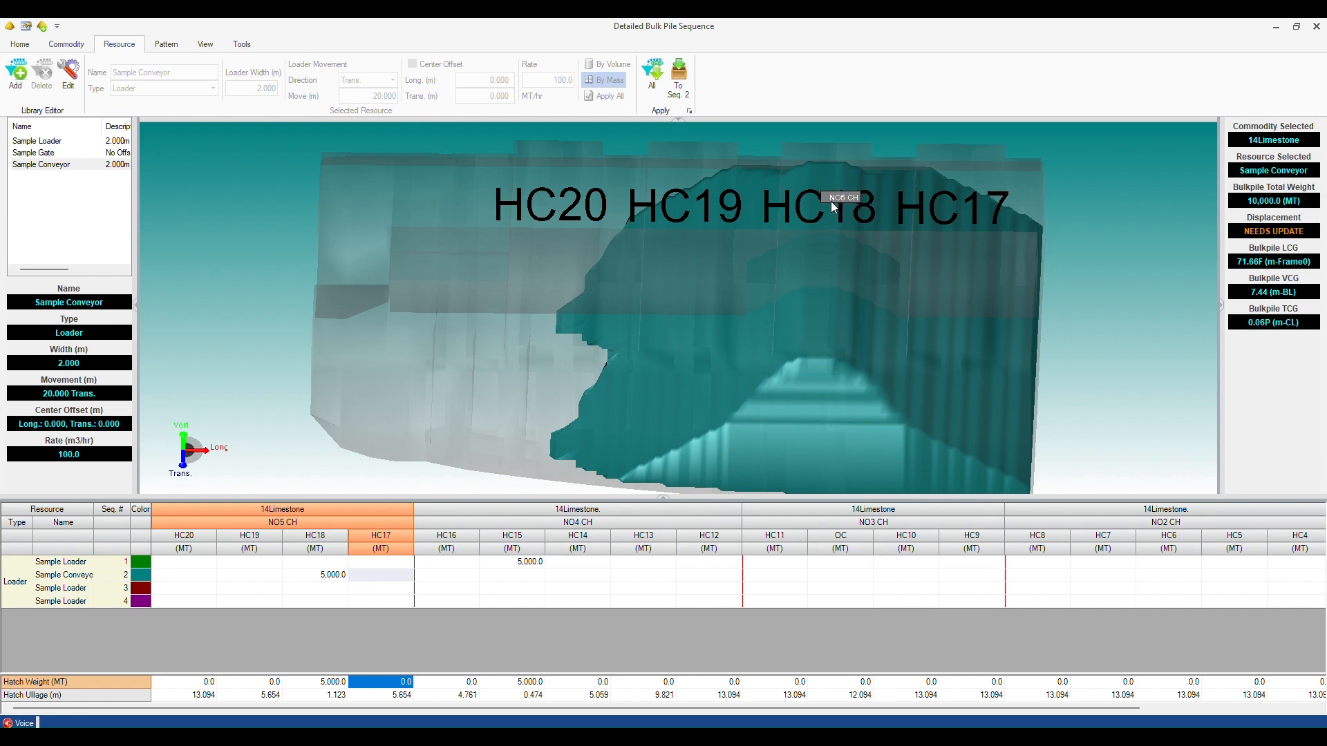
{"action": "left_click_drag", "start_coordinate": [837, 271], "coordinate": [757, 301]}
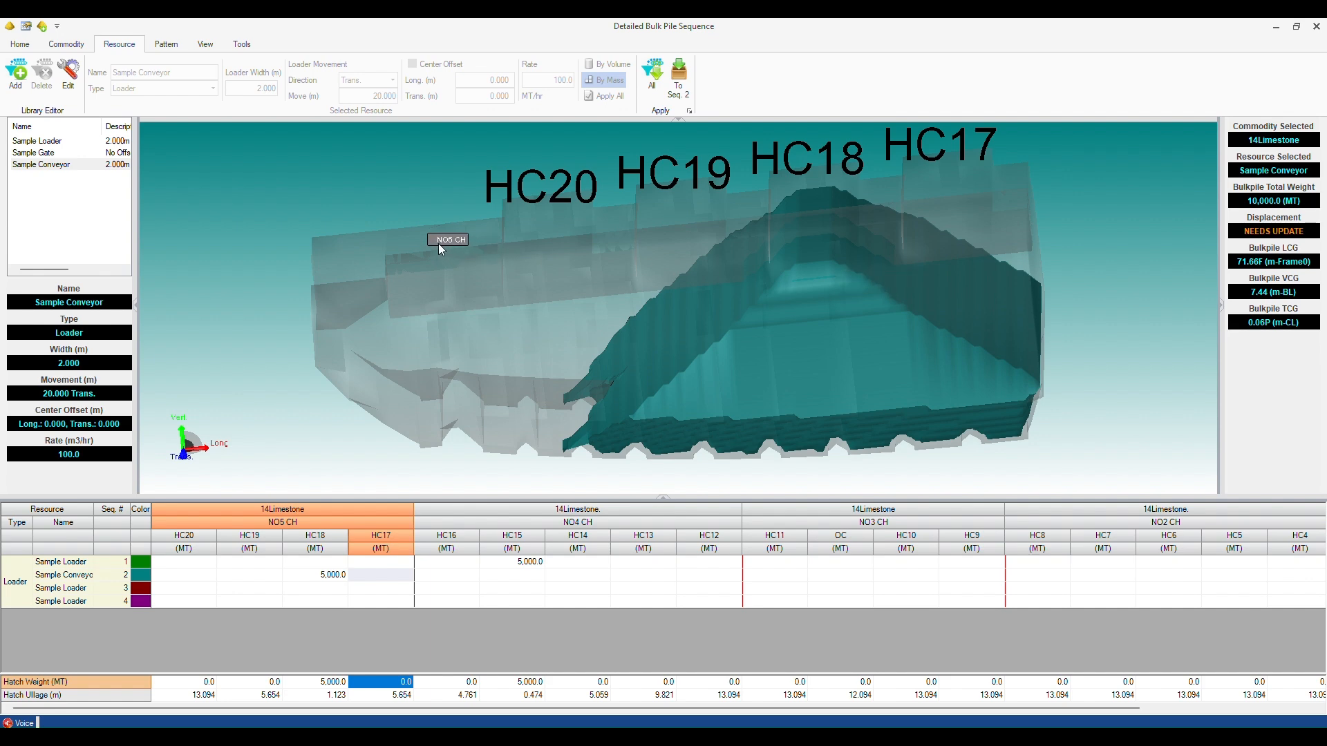
Create and save a Port Offset loader with 2 m width, 2 m transverse movement and a 10.000P transverse center offset.
{"action": "left_click", "coordinate": [18, 73]}
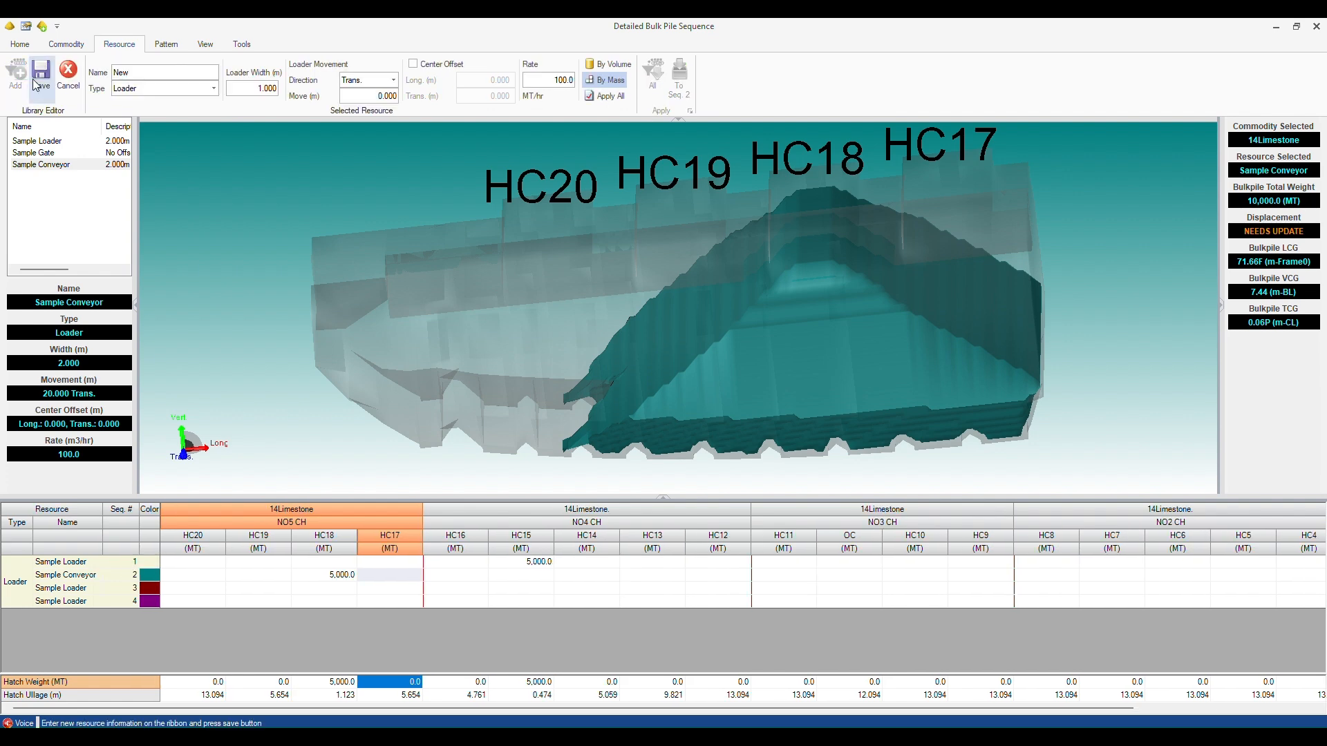
{"action": "double_click", "coordinate": [144, 69]}
{"action": "type", "text": "Port Offset"}
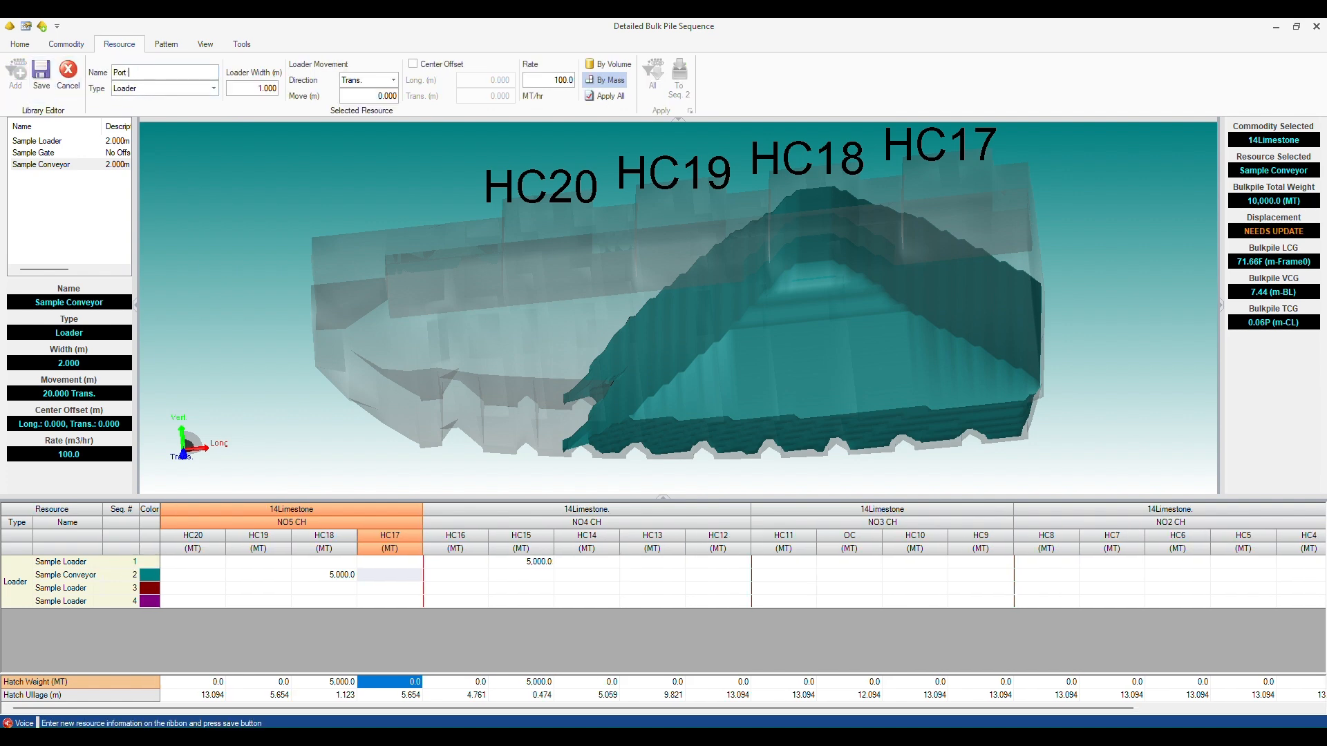
{"action": "double_click", "coordinate": [266, 88]}
{"action": "type", "text": "2"}
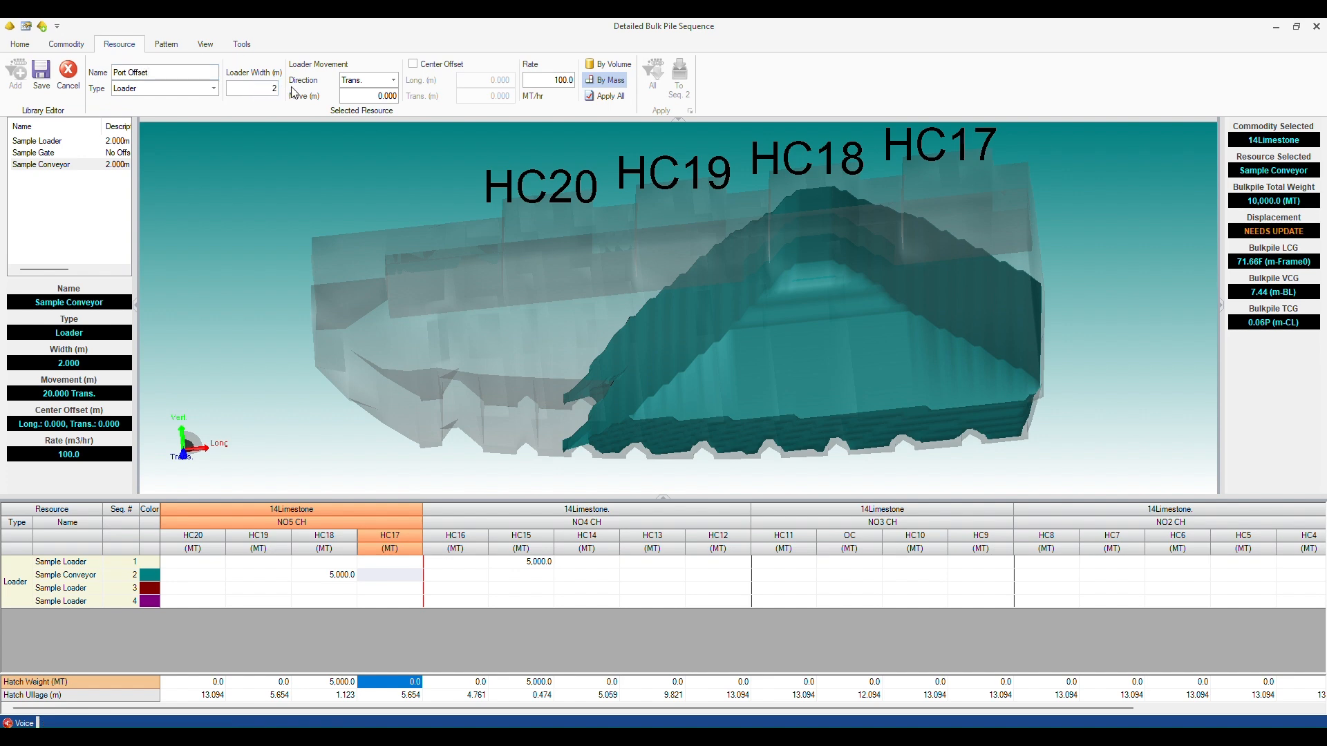
{"action": "double_click", "coordinate": [378, 96]}
{"action": "type", "text": "2"}
{"action": "left_click", "coordinate": [414, 63]}
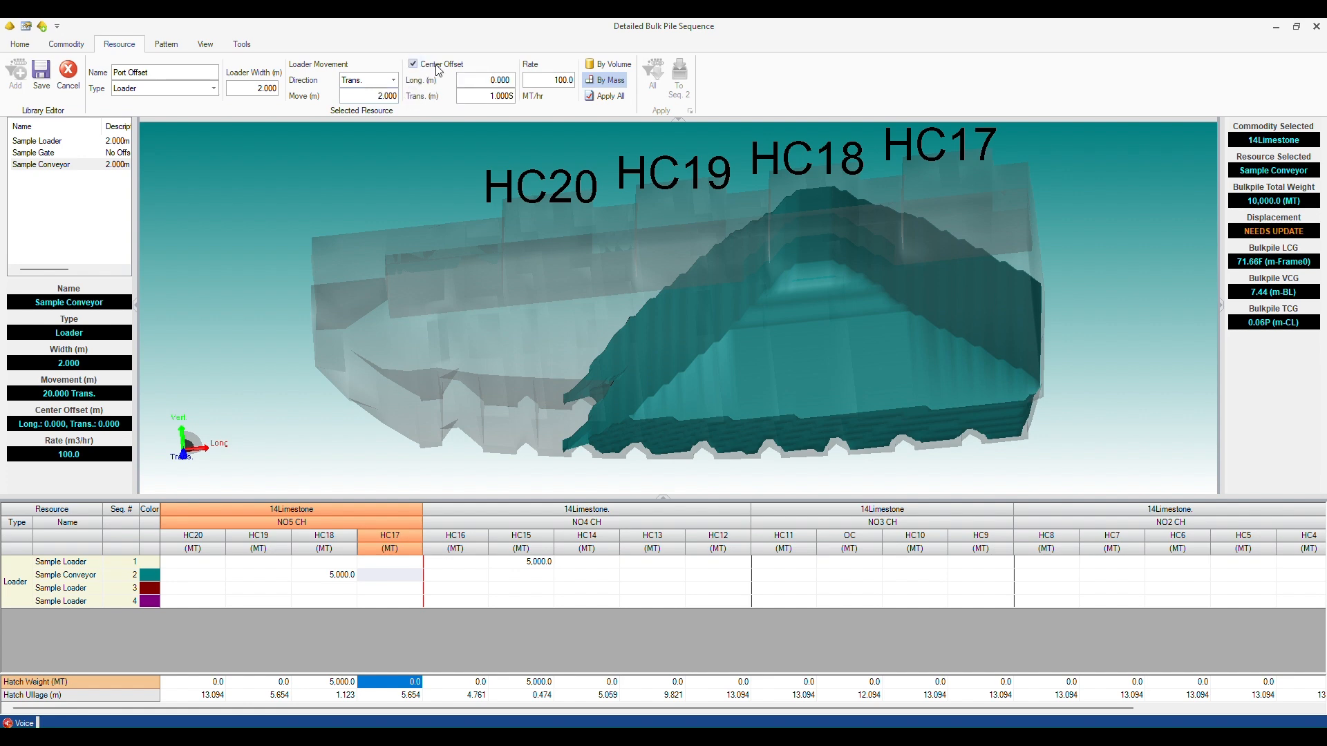
{"action": "double_click", "coordinate": [519, 96]}
{"action": "type", "text": "10.000P"}
{"action": "left_click", "coordinate": [43, 76]}
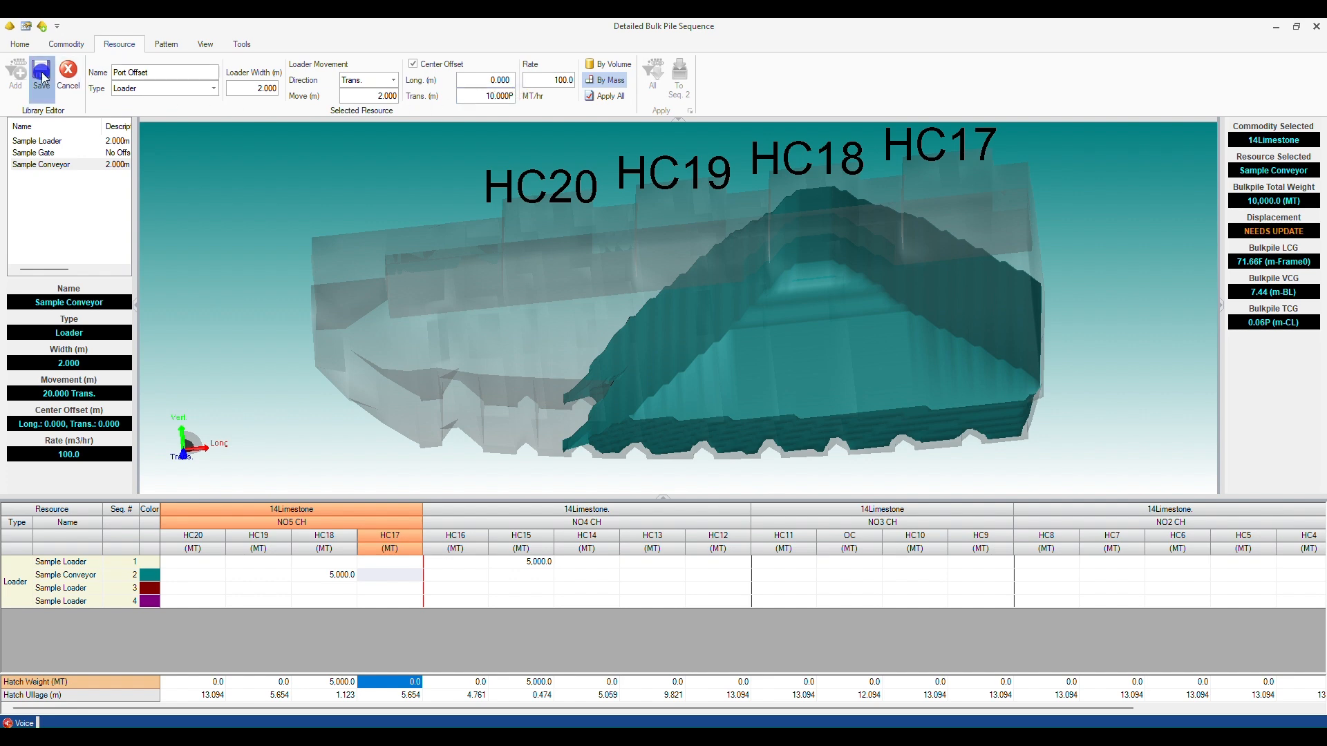
Assign Port Offset to sequence 3, load 100 MT through hatch HC10 of hold NO3 CH, and inspect the pile.
{"action": "left_click", "coordinate": [73, 588]}
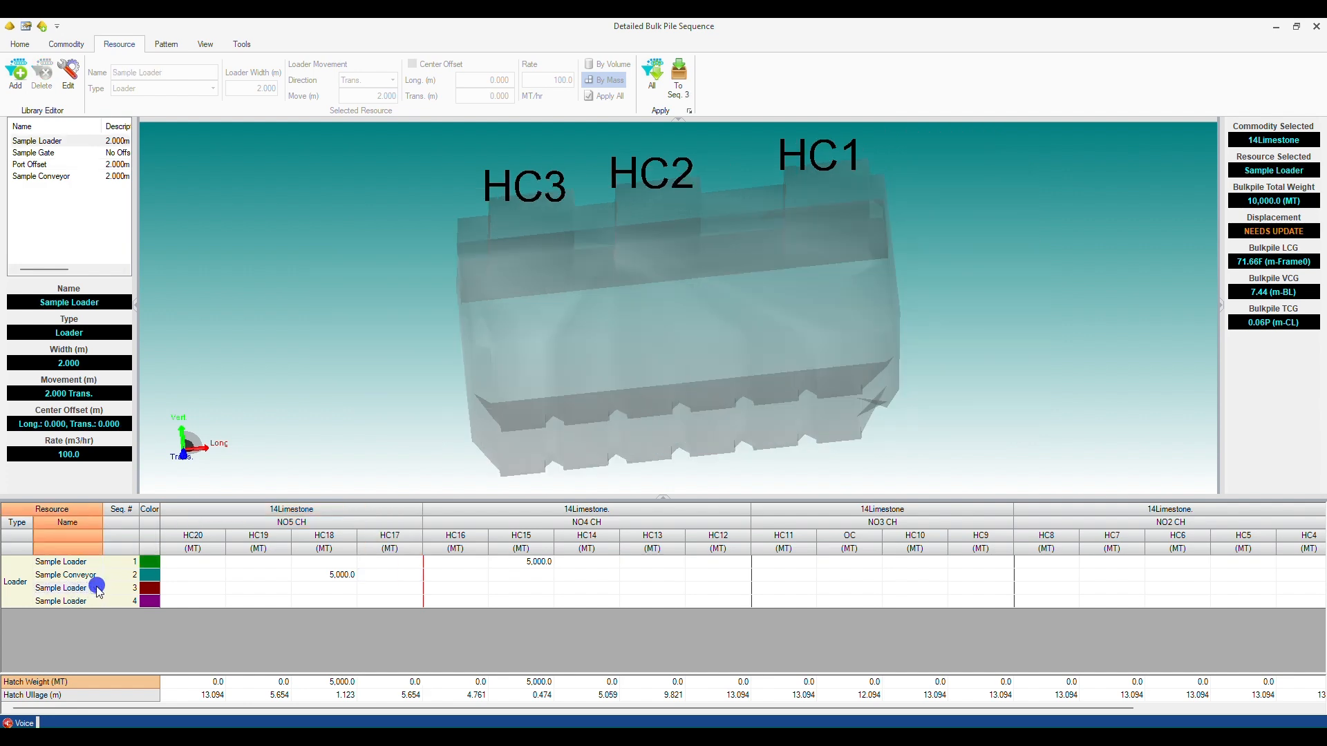
{"action": "left_click", "coordinate": [98, 588]}
{"action": "left_click", "coordinate": [66, 630]}
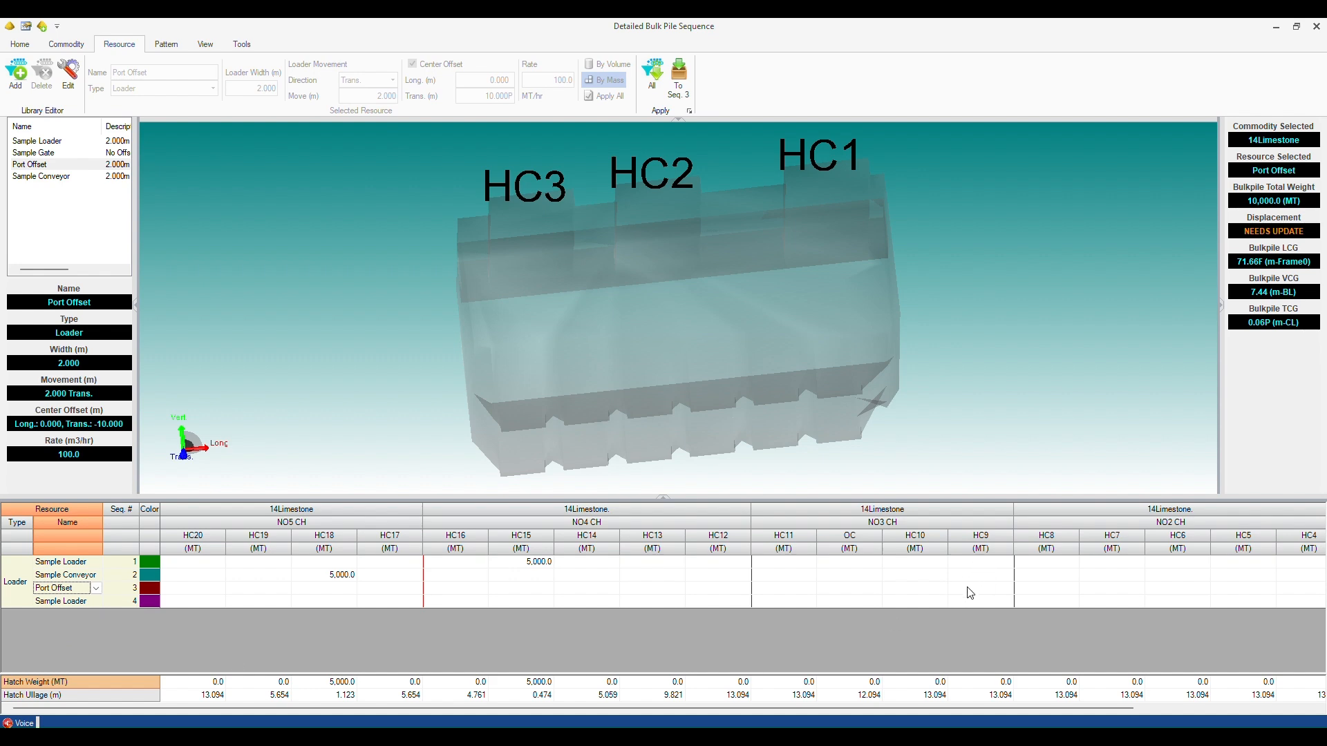
{"action": "left_click", "coordinate": [927, 590]}
{"action": "type", "text": "1"}
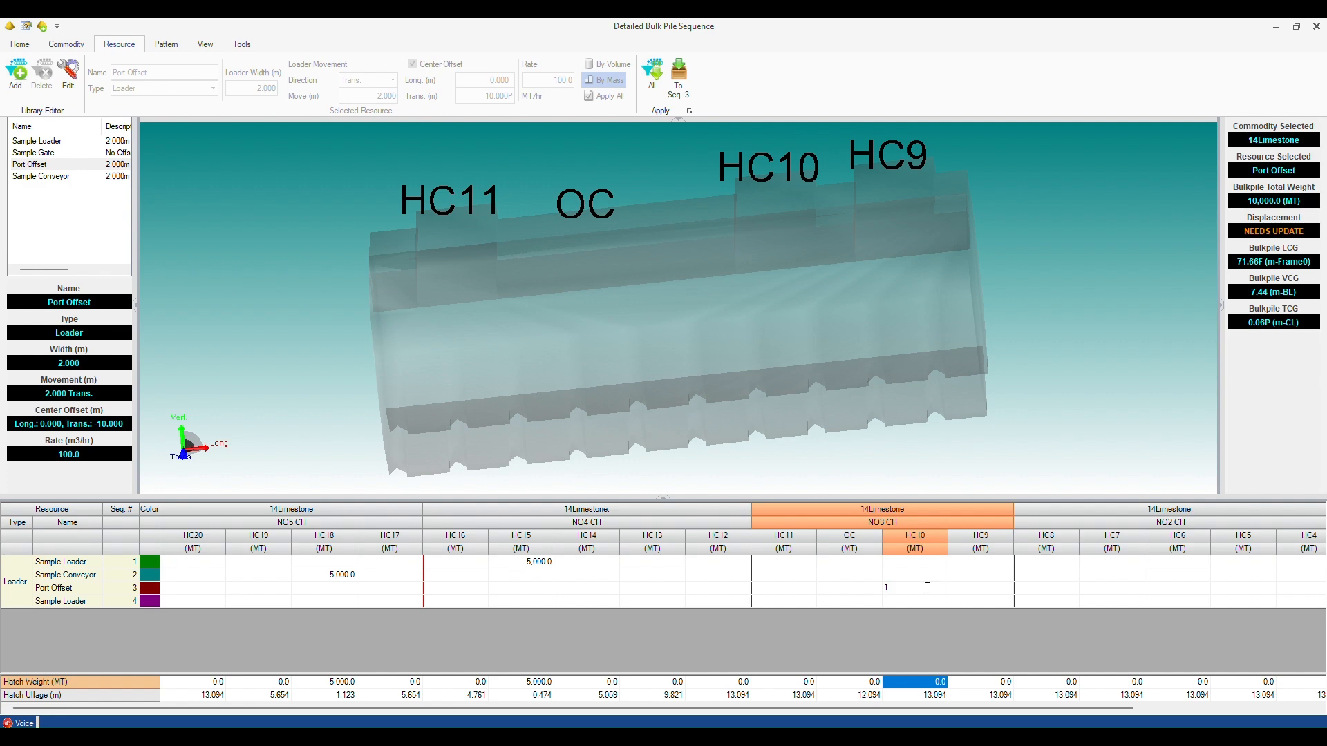
{"action": "type", "text": "00"}
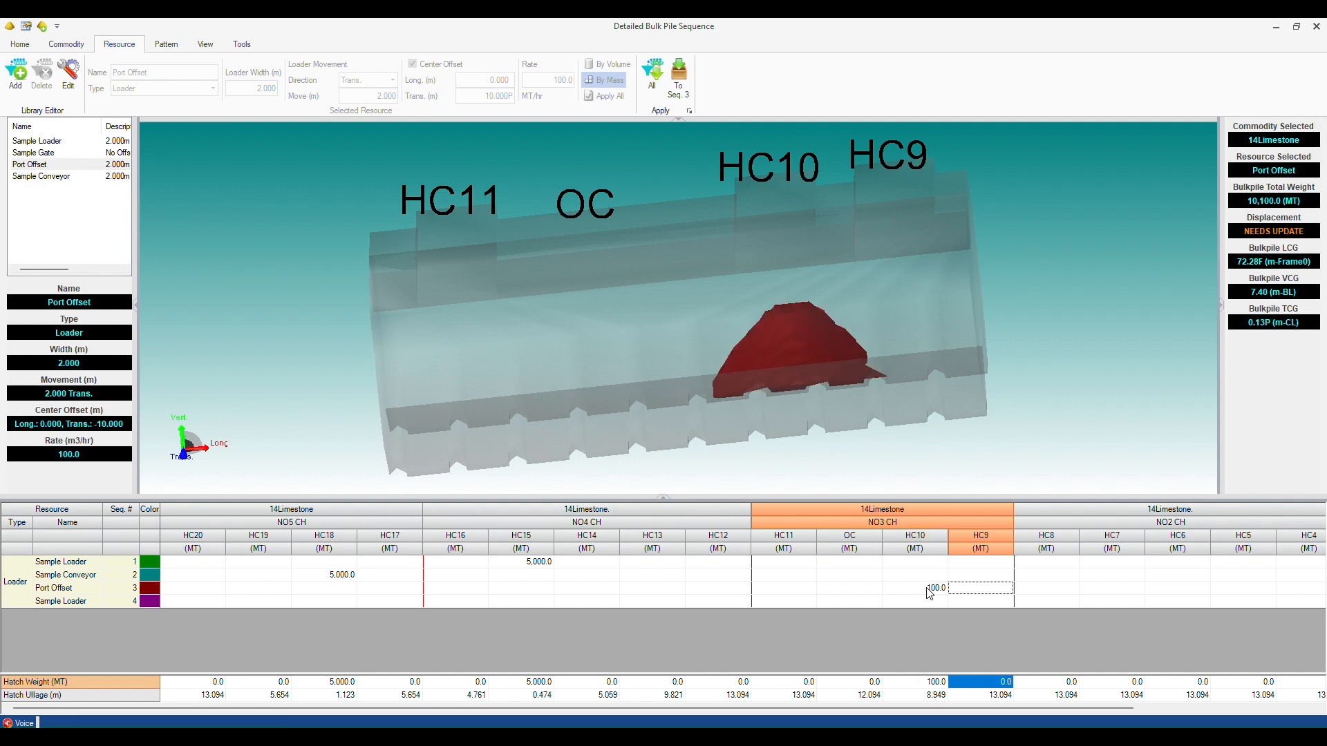
{"action": "left_click_drag", "start_coordinate": [816, 307], "coordinate": [793, 349]}
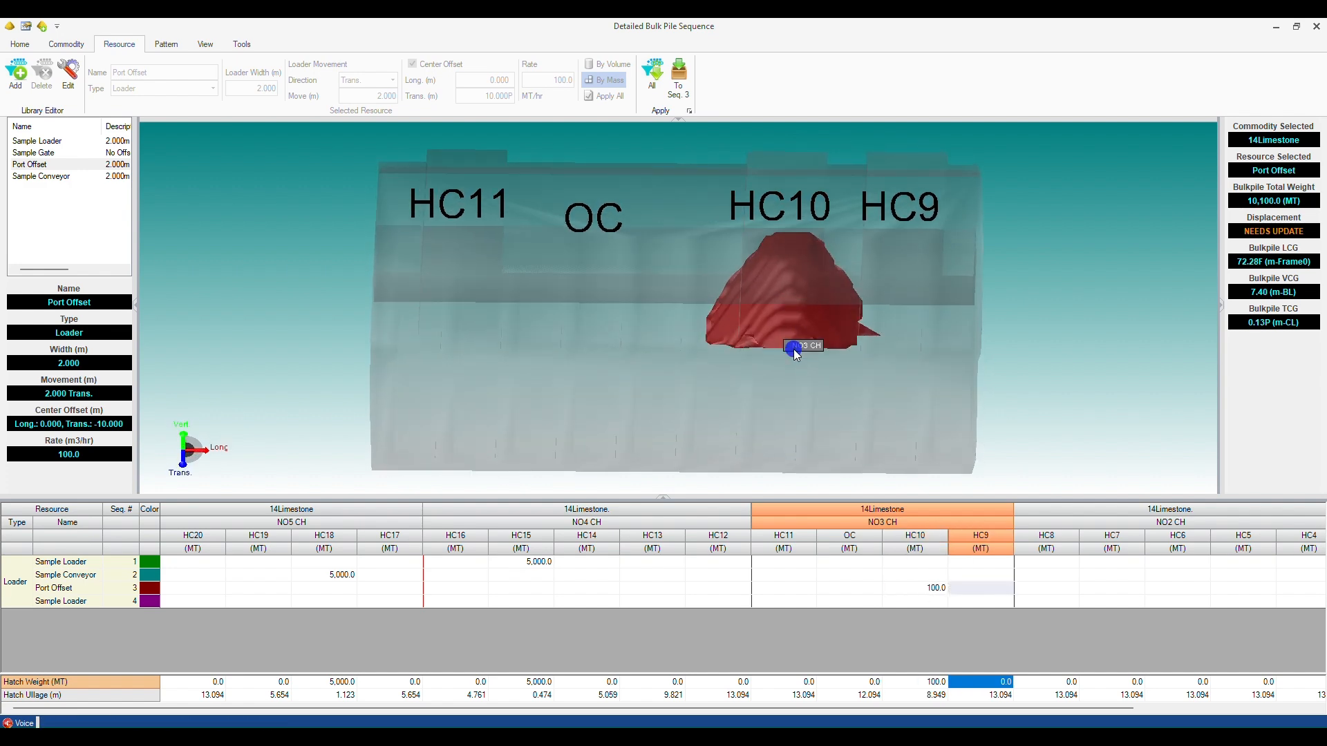
{"action": "left_click_drag", "start_coordinate": [802, 288], "coordinate": [830, 288]}
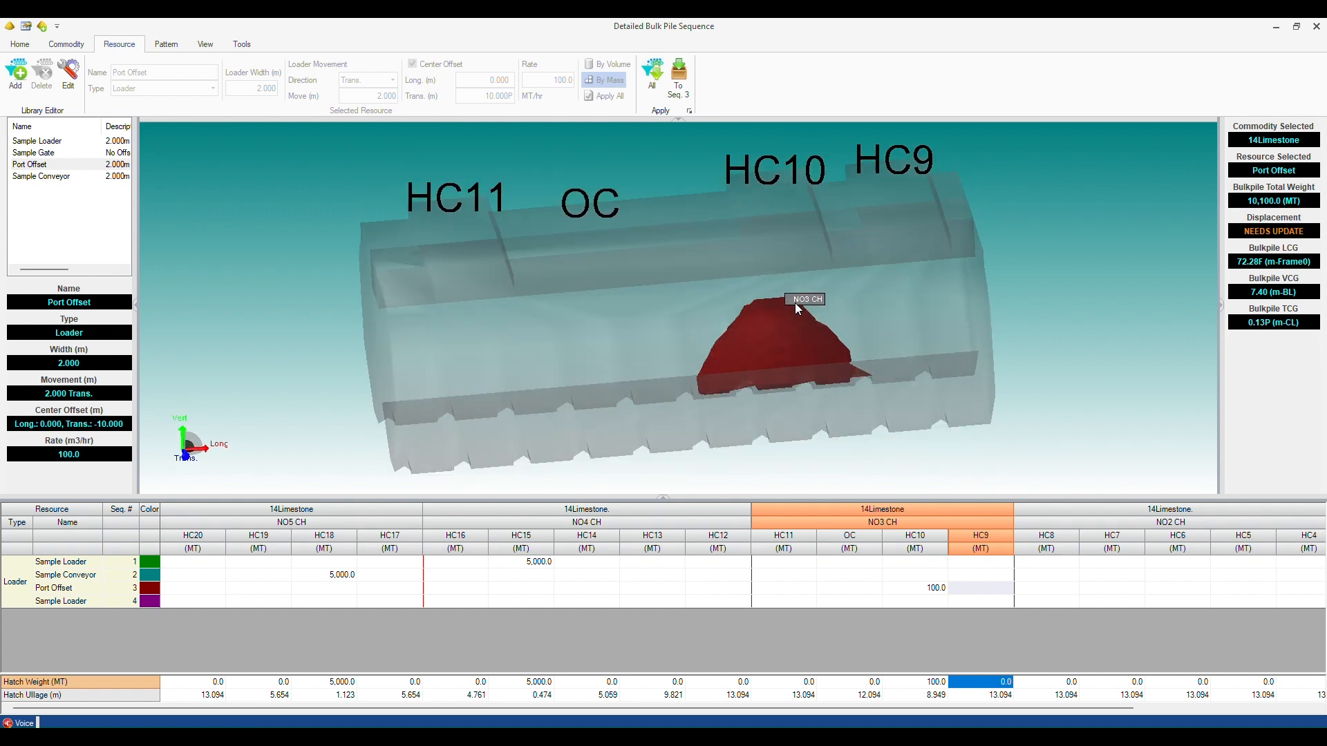
{"action": "left_click_drag", "start_coordinate": [808, 345], "coordinate": [803, 355]}
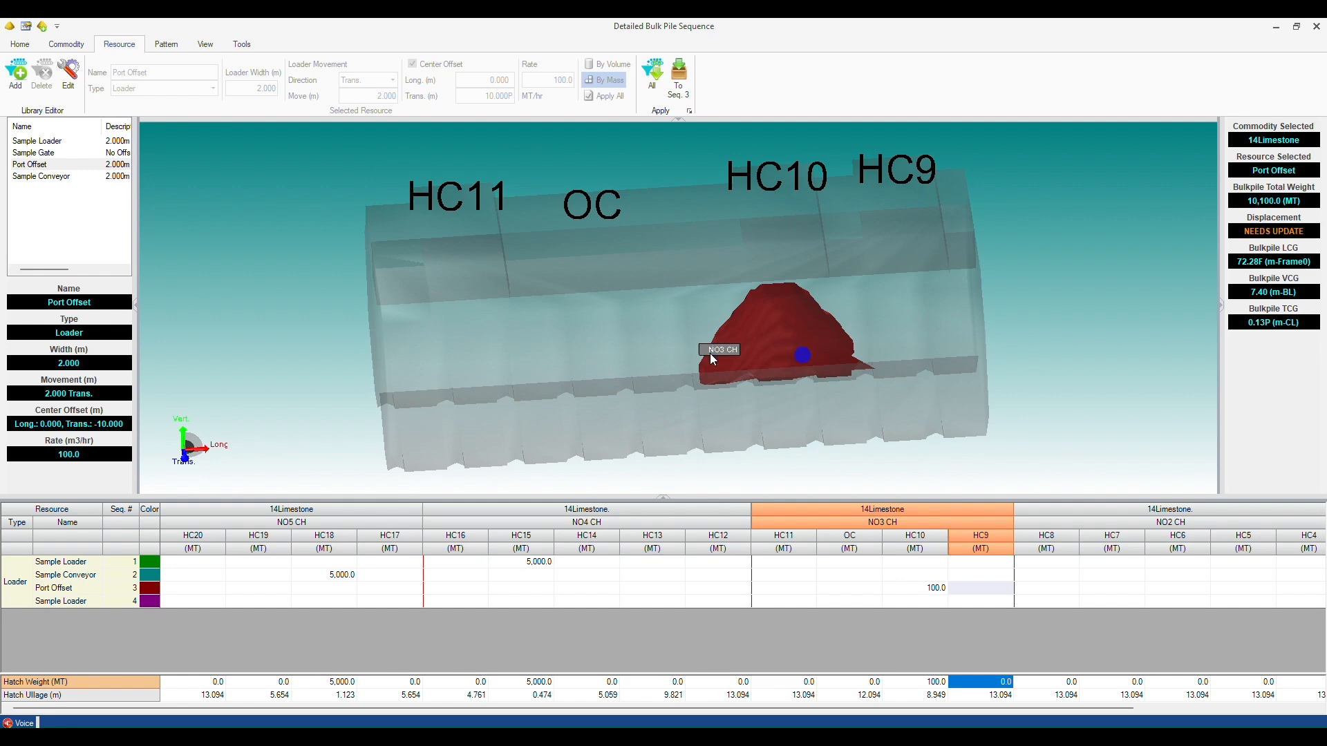